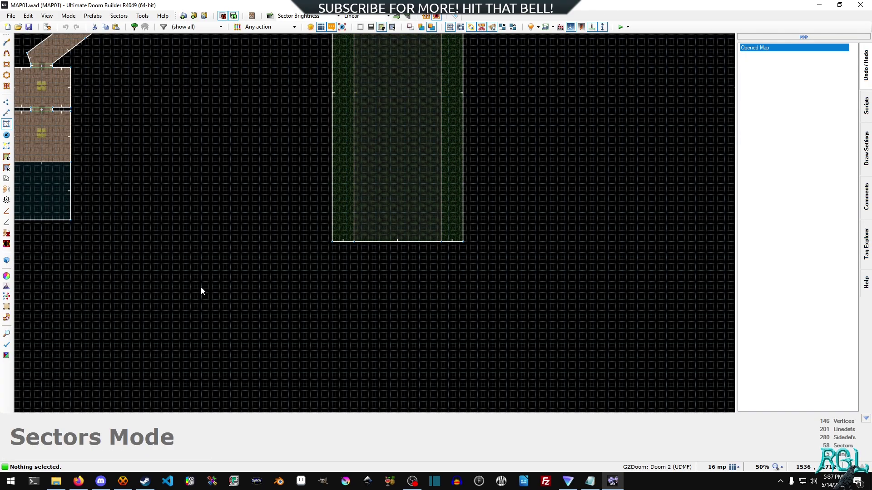
Step: Draw a thin rectangular sector across the lower end of the green corridor, matching the width of its central stone floor
scroll(332, 195, "down", 6)
scroll(339, 217, "up", 4)
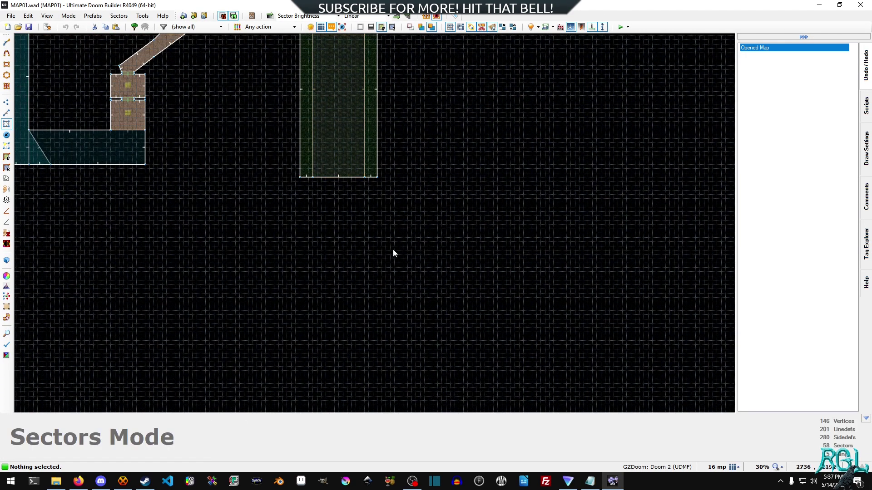
scroll(335, 189, "up", 2)
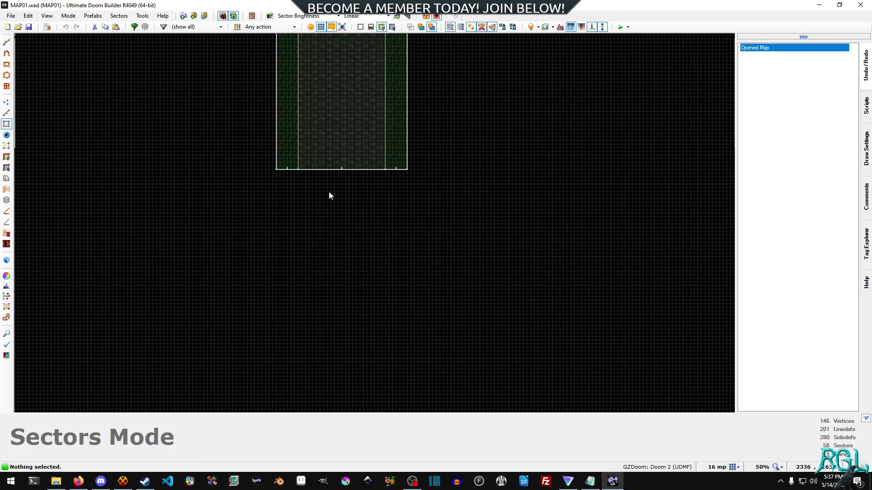
key("shift+d")
scroll(284, 173, "up", 2)
scroll(318, 170, "up", 1)
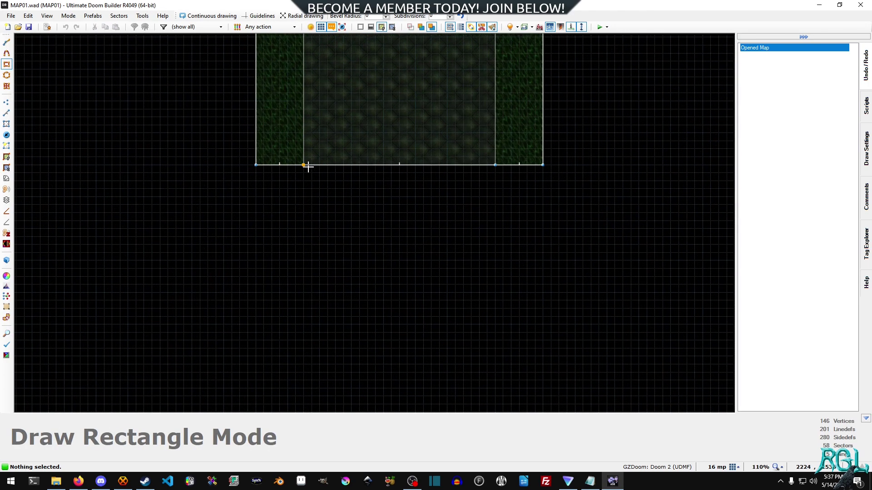
left_click_drag(308, 168, 495, 184)
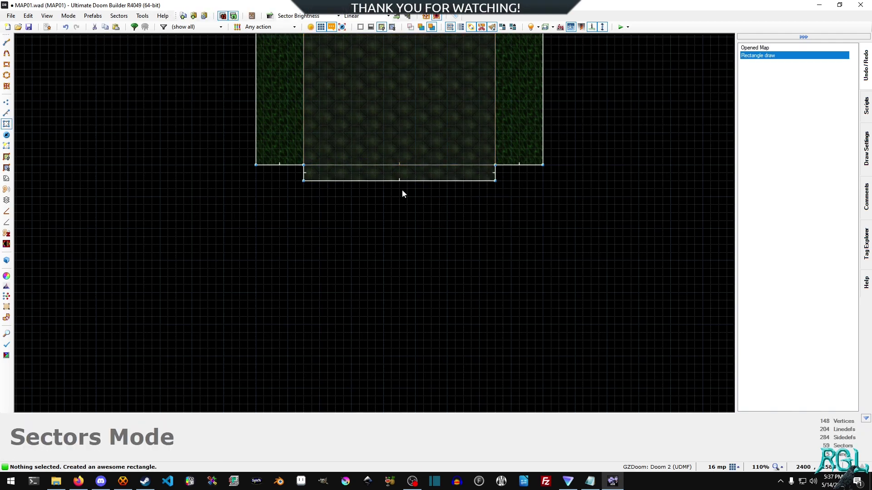
Step: Draw a larger rectangular room directly below the thin sector, keeping the same width
scroll(403, 191, "down", 3)
key("ctrl+shift+d")
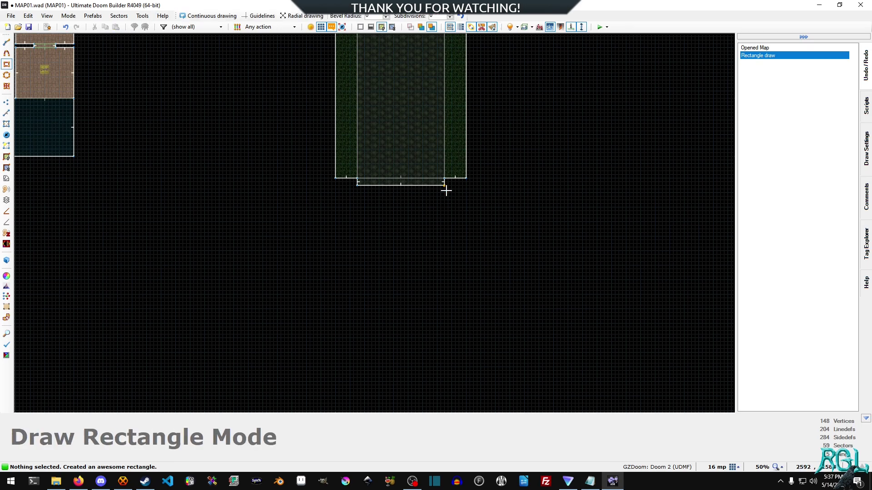
scroll(296, 188, "up", 3)
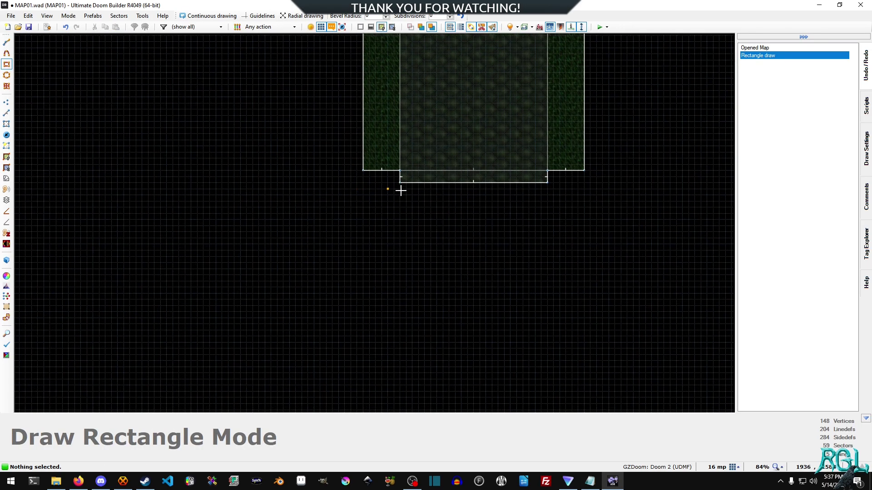
mouse_move(401, 191)
left_mouse_down()
mouse_move(549, 325)
mouse_move(548, 347)
mouse_move(548, 267)
mouse_move(548, 293)
left_mouse_up()
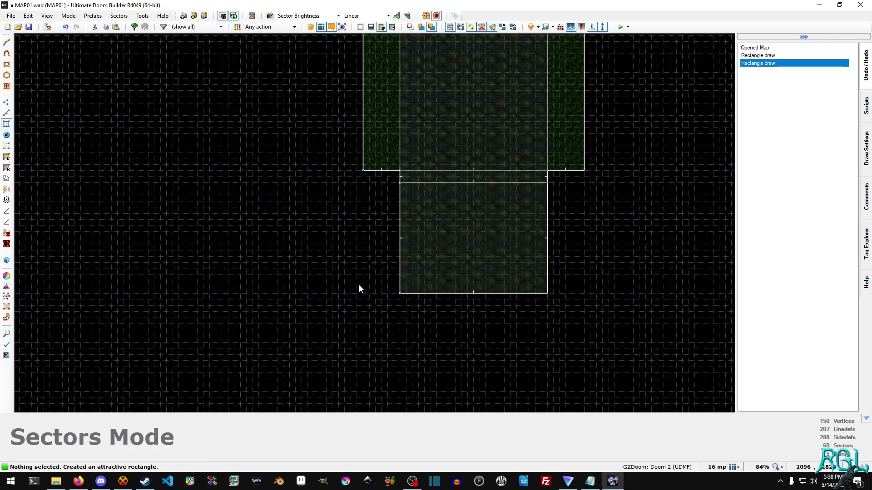
key("r")
mouse_move(398, 294)
left_mouse_down()
mouse_move(226, 278)
mouse_move(67, 278)
left_mouse_up()
middle_click_drag(512, 281, 334, 266)
key("r")
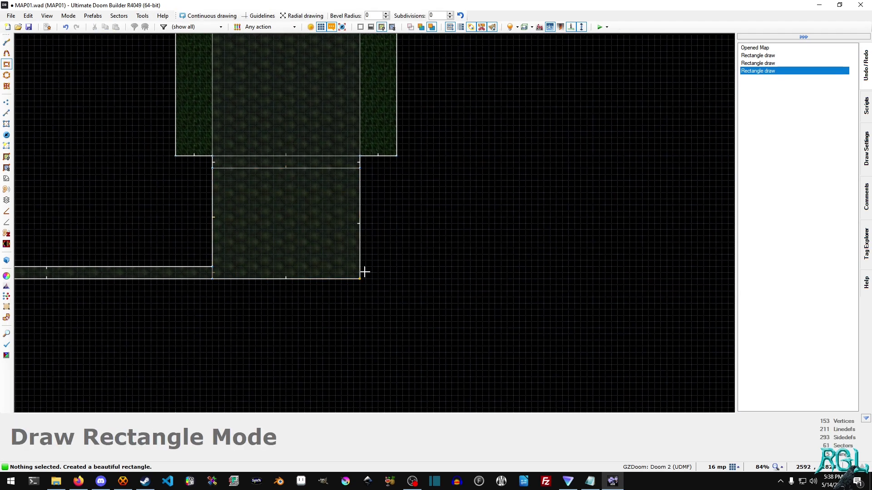
key("w")
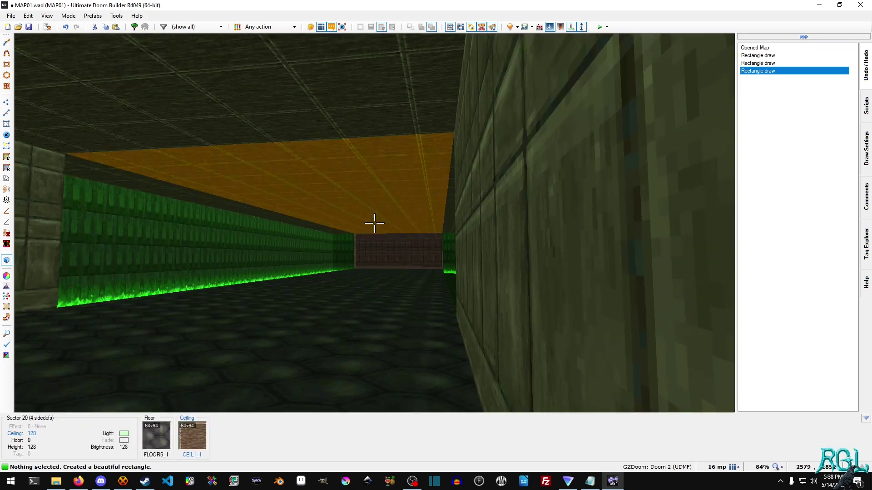
key("e")
key("d")
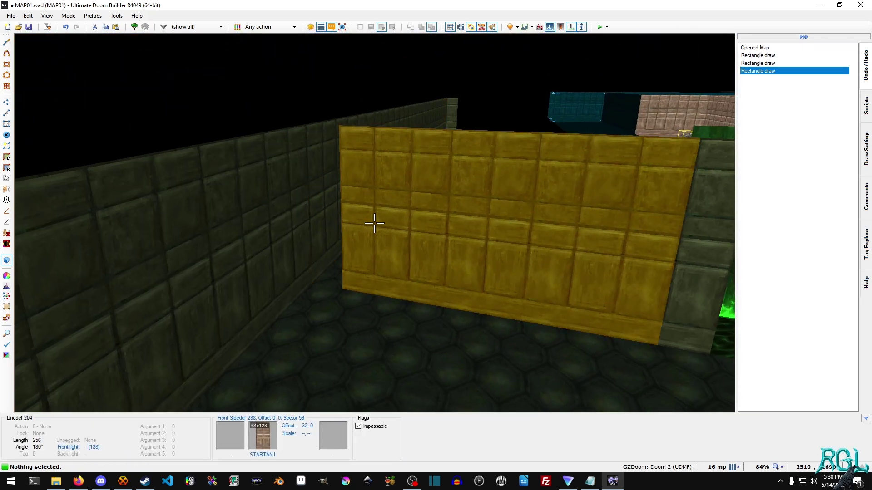
key("q")
middle_click_drag(375, 223, 444, 192)
key("ctrl+z")
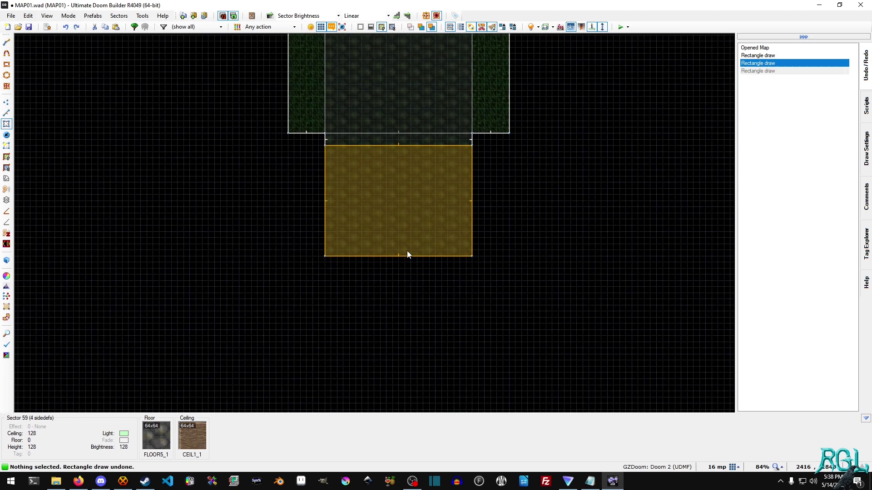
Step: Draw two 416 by 48 rectangular strips extending outward from both lower corners of the new room
key("ctrl+shift+d")
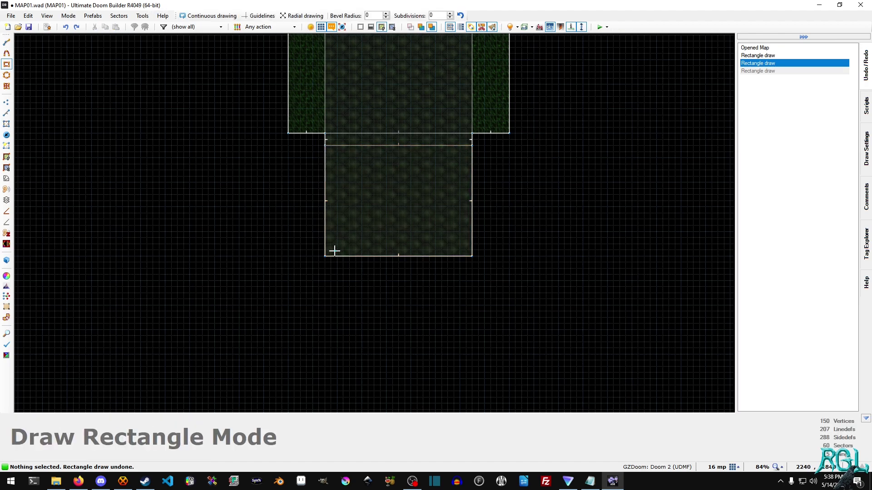
mouse_move(325, 256)
left_mouse_down()
mouse_move(146, 241)
mouse_move(165, 240)
left_mouse_up()
key("r")
left_click_drag(473, 255, 632, 238)
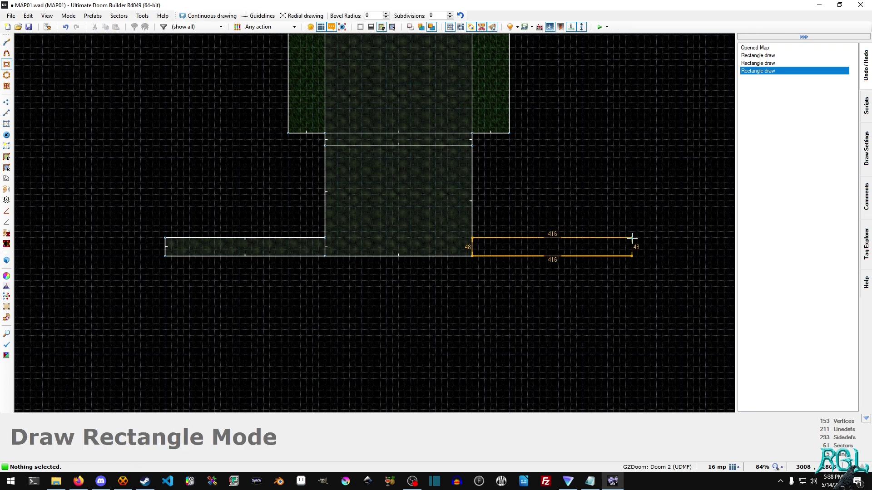
left_click(632, 238)
Step: Draw a separate rectangular sector a short distance below the room, equally wide, and check it in the 3D view
middle_click_drag(318, 287, 350, 227)
middle_click_drag(401, 260, 411, 236)
key("r")
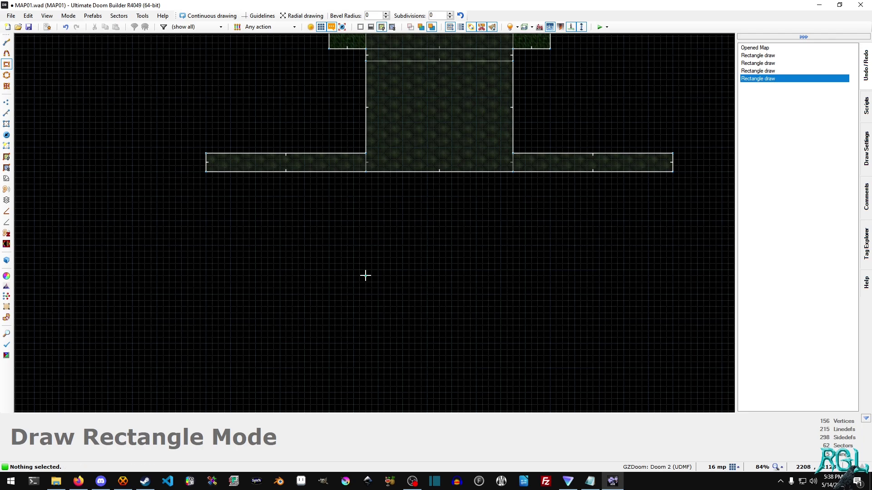
left_click_drag(365, 268, 514, 368)
key("q")
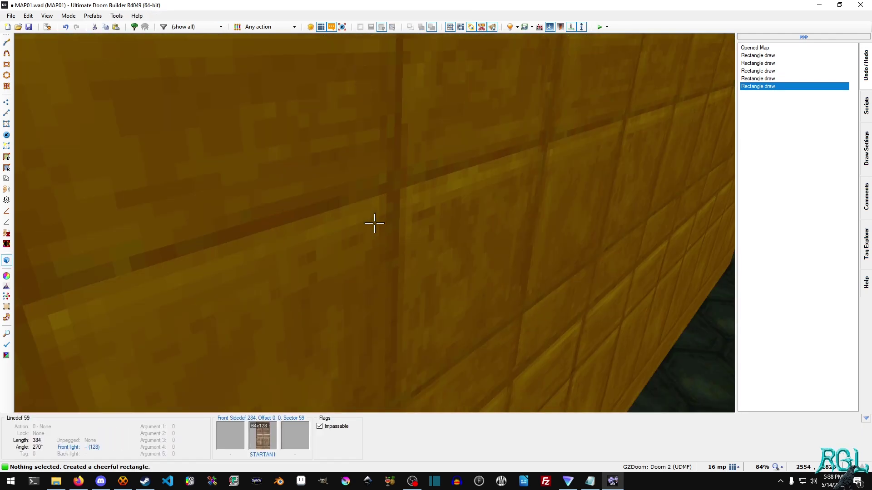
key("s")
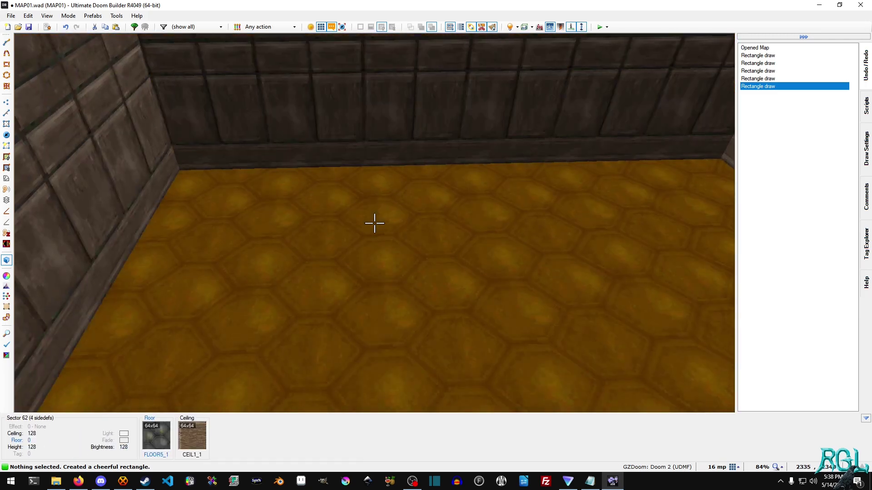
key("q")
middle_click_drag(374, 157, 360, 233)
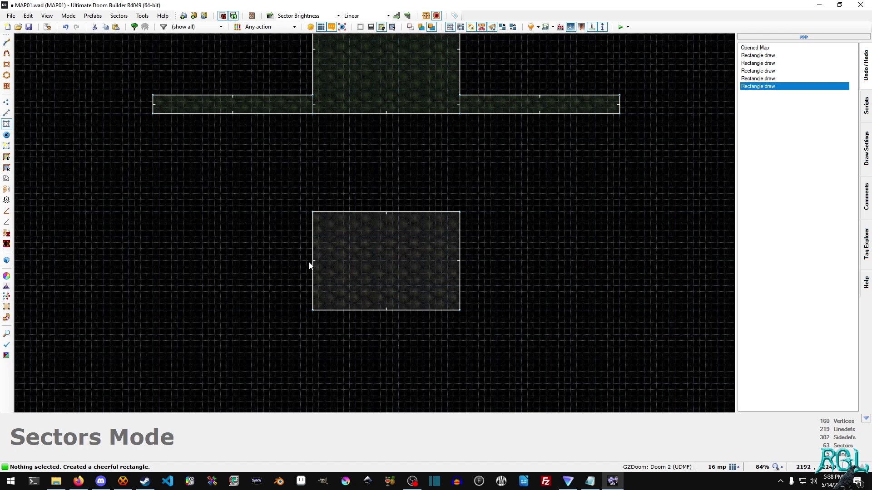
key("r")
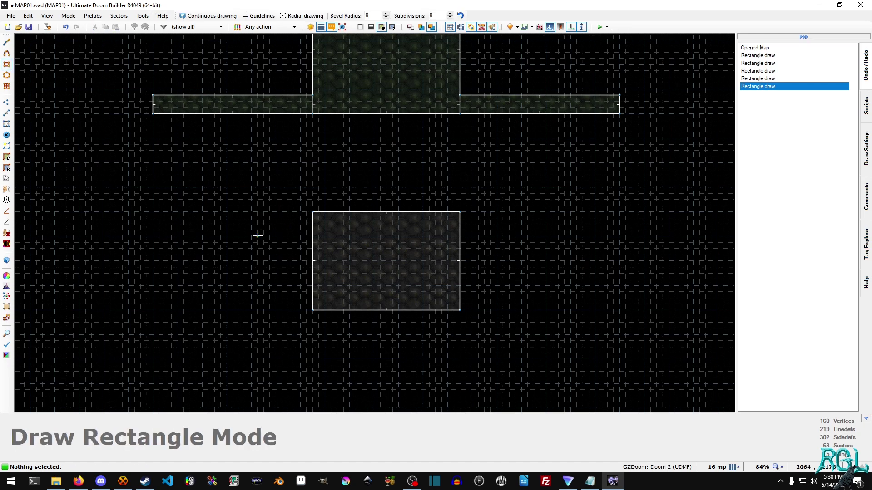
mouse_move(312, 211)
left_mouse_down()
mouse_move(249, 149)
mouse_move(156, 117)
mouse_move(150, 309)
mouse_move(150, 115)
mouse_move(307, 132)
mouse_move(109, 117)
mouse_move(149, 117)
left_mouse_up()
key("Escape")
Step: Move both side linedefs of the separate sector outward to align with the outer ends of the side strips
key("l")
left_click_drag(312, 257, 152, 258)
left_click_drag(458, 263, 620, 261)
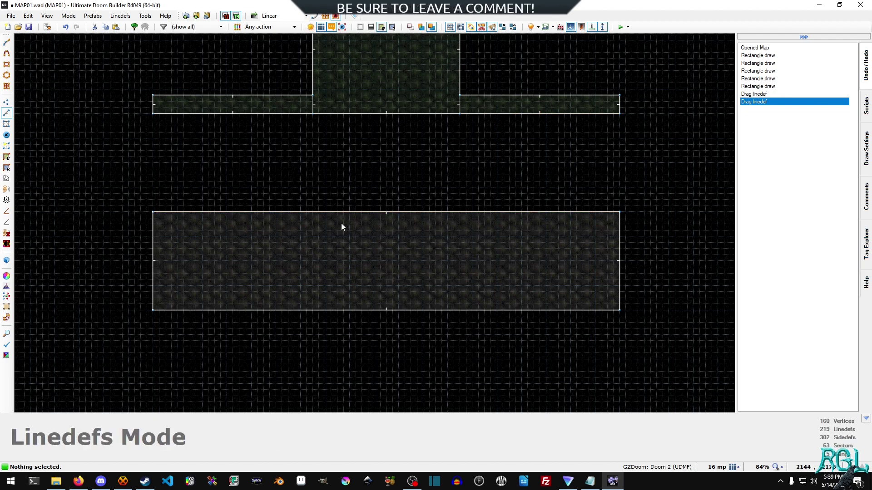
Step: Fill the gap between the side strips and the wide lower sector with three adjoining rectangles: two outer ones and one central
key("ctrl+shift+d")
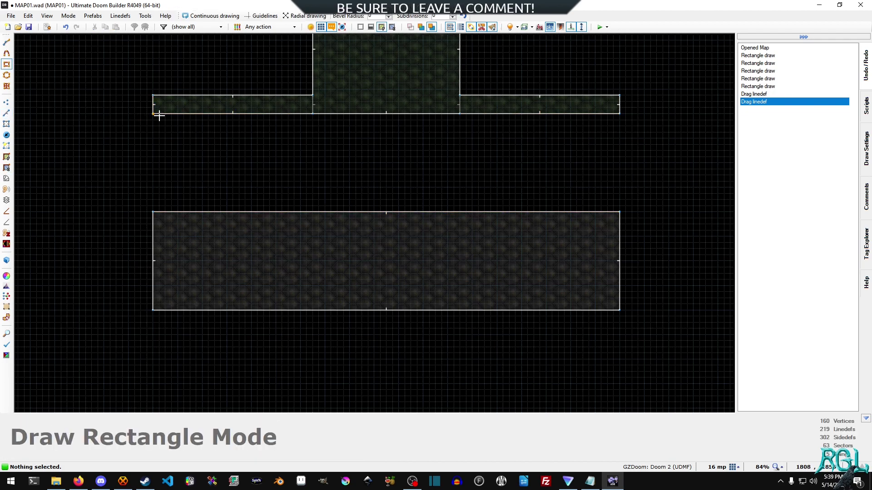
left_click(156, 115)
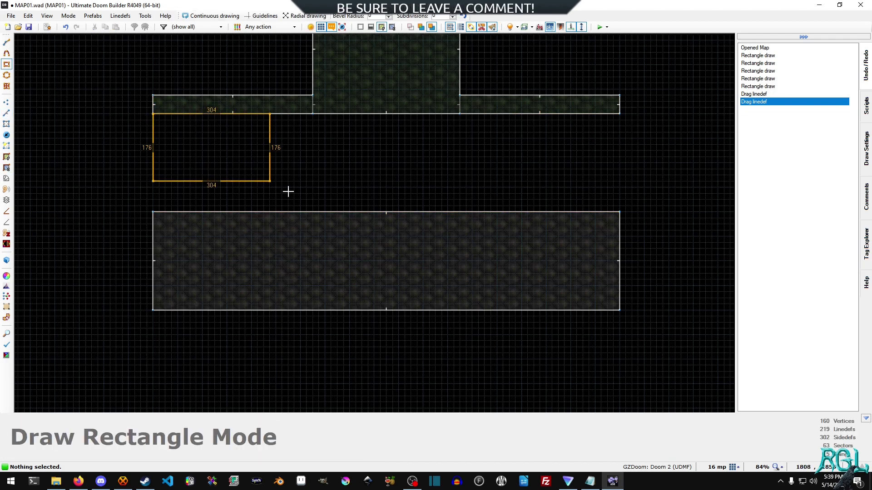
left_click(318, 205)
key("shift+d")
left_click(461, 115)
left_click(620, 212)
key("shift+d")
left_click(312, 114)
left_click(459, 211)
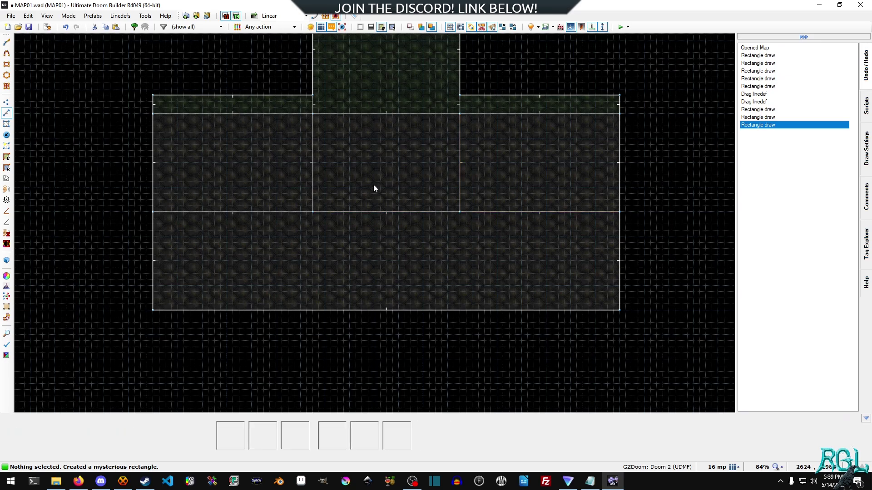
Step: In the 3D view, select the floors of the room and its two side strips and reset their sector light colour to FFFFFF
key("w")
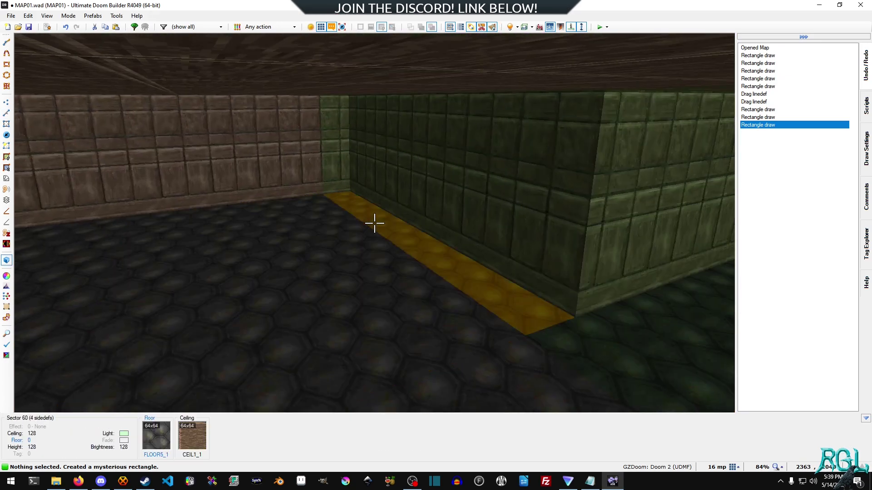
key("e")
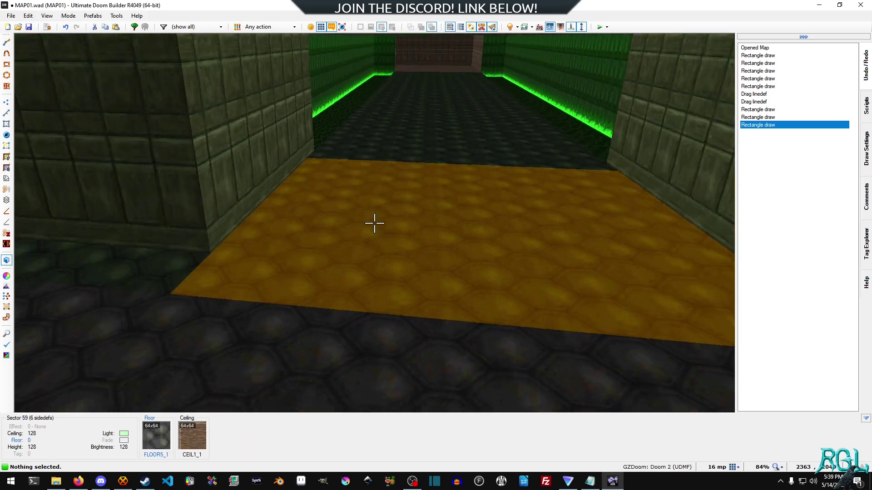
left_click(375, 223)
left_click(375, 223)
left_click(375, 223)
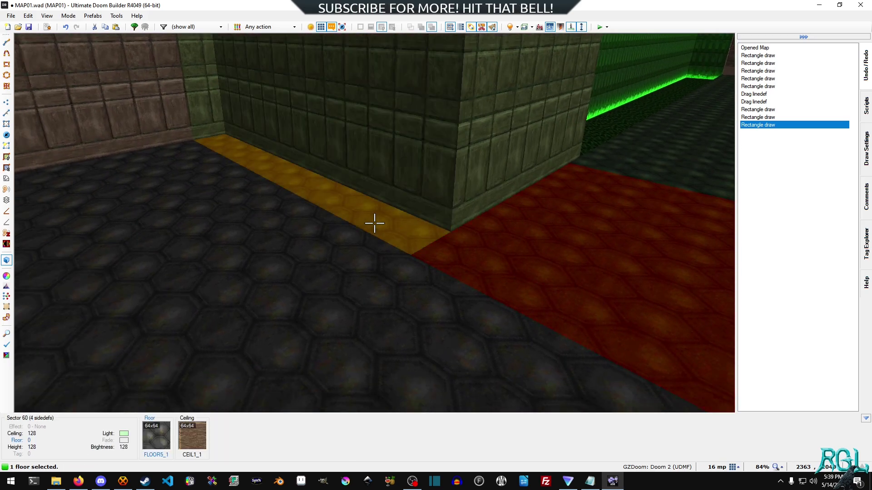
left_click(374, 223)
left_click(375, 223)
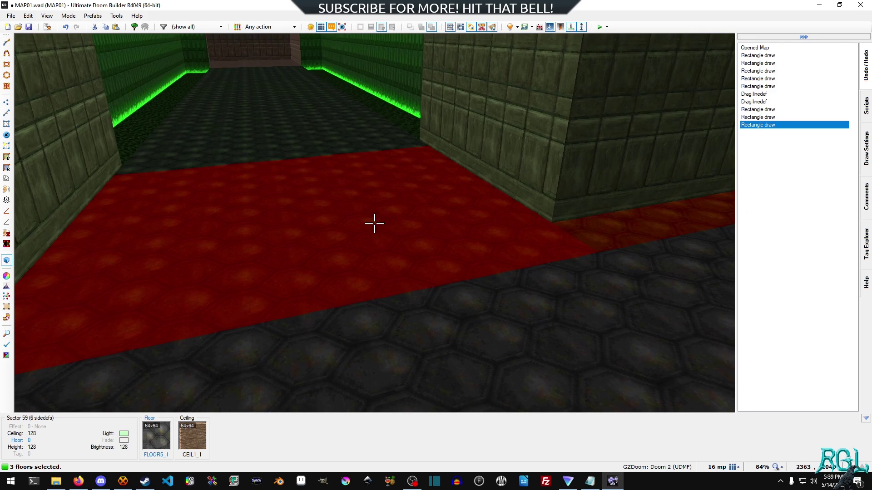
right_click(375, 223)
left_click_drag(592, 82, 571, 84)
left_click(522, 104)
left_click(560, 121)
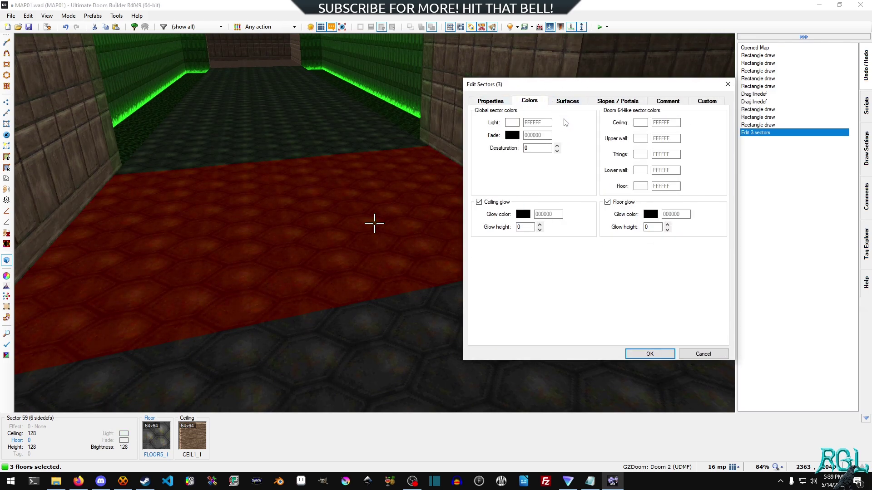
Step: Set the brightness of the three selected sectors to 192 and apply the changes
left_click(502, 102)
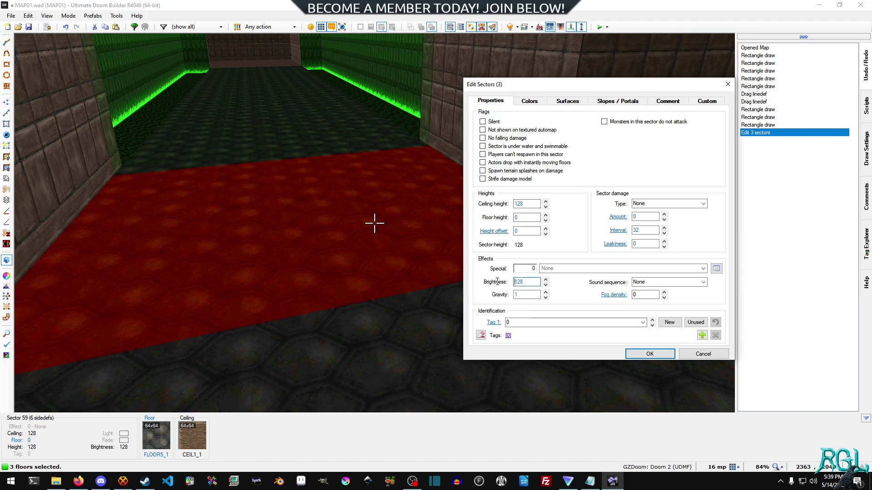
type("192")
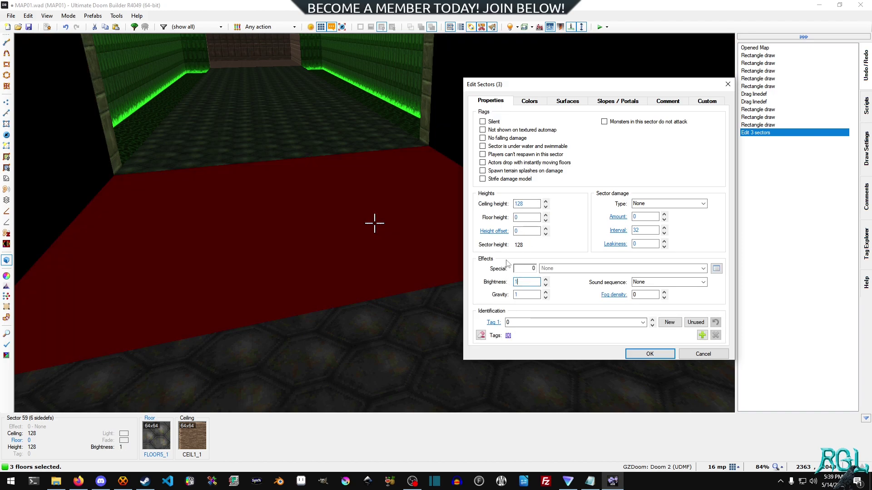
left_click(650, 356)
Step: Select the three gap-filling sectors and the wide lower sector in the 2D map and set their brightness to 192
key("q")
key("s")
left_click(366, 204)
left_click(273, 218)
left_click(389, 220)
left_click(538, 222)
left_click(508, 293)
left_click(389, 213)
left_click(260, 213)
right_click(403, 301)
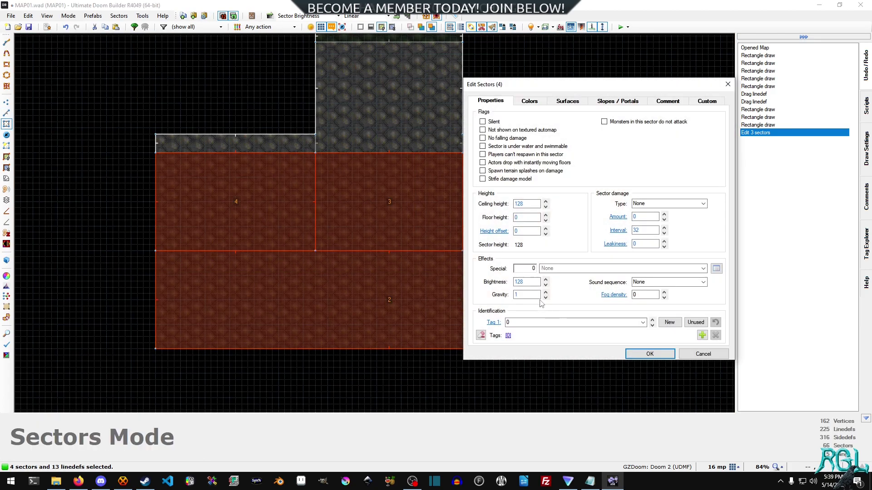
left_click(525, 281)
type("192")
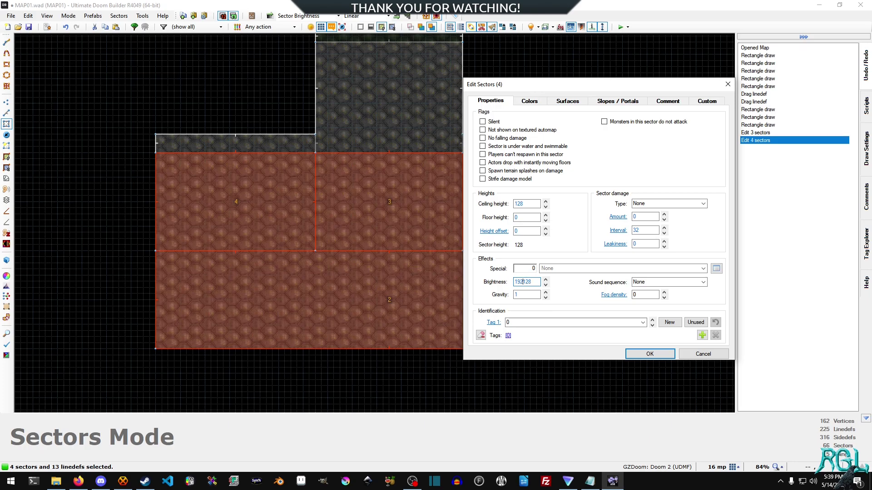
key("Delete")
key("Delete")
key("Delete")
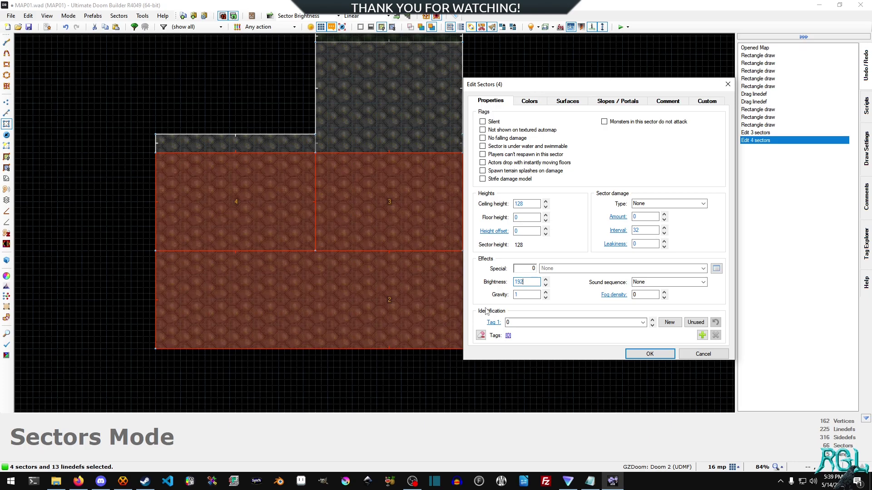
left_click(649, 353)
Step: In the 3D view, select the floors of the three gap-filling sectors and lower them to a height of -16
key("w")
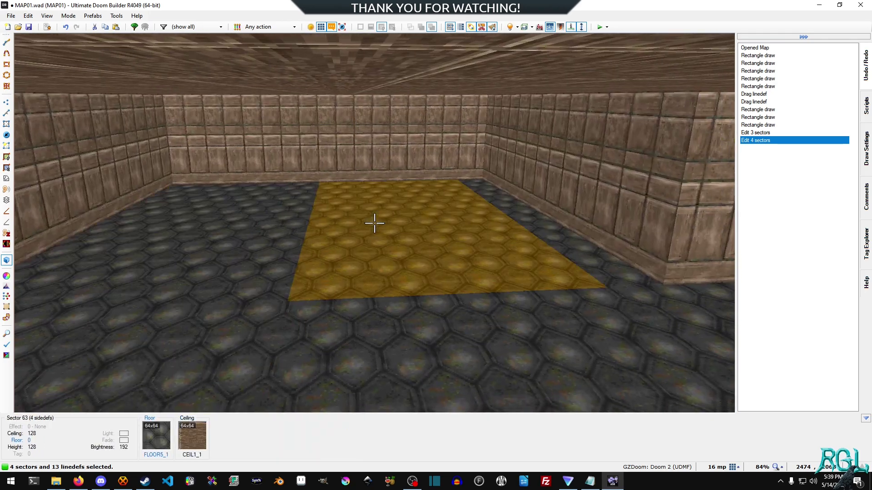
left_click(374, 223)
left_click(374, 223)
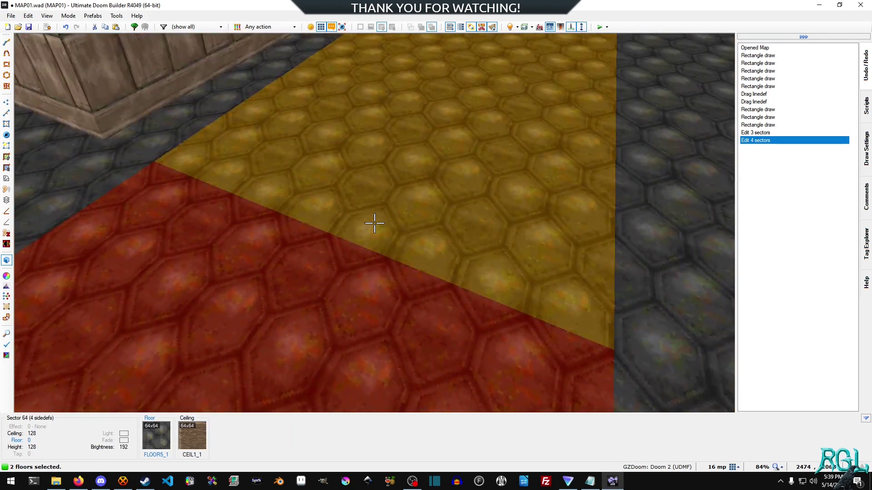
left_click(374, 223)
scroll(374, 223, "up", 3)
scroll(374, 223, "down", 5)
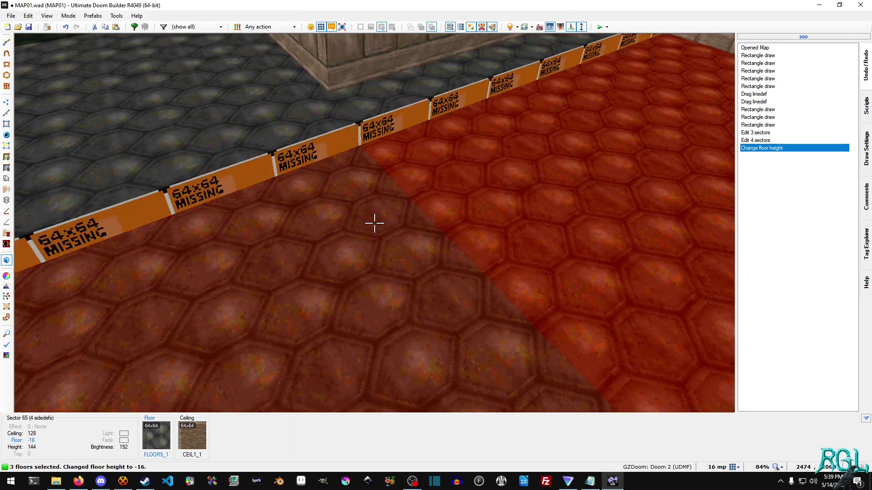
Step: Lower the three selected gap-filling floors to a height of -128 and browse the available flats for their floor texture
scroll(374, 223, "down", 14)
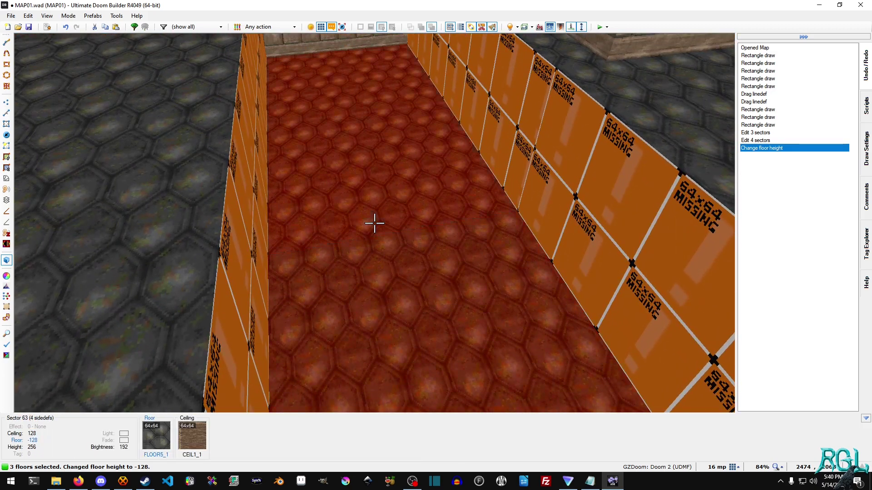
right_click(374, 223)
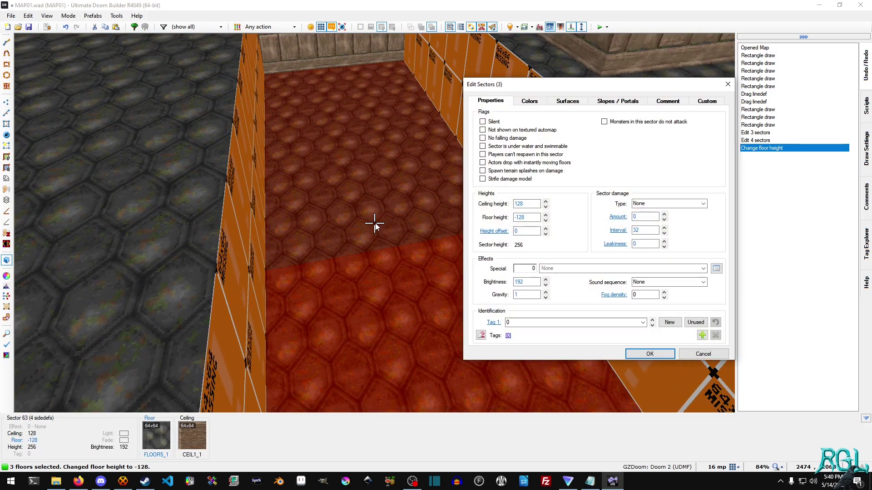
left_click(567, 101)
left_click_drag(619, 86, 589, 77)
left_click(642, 256)
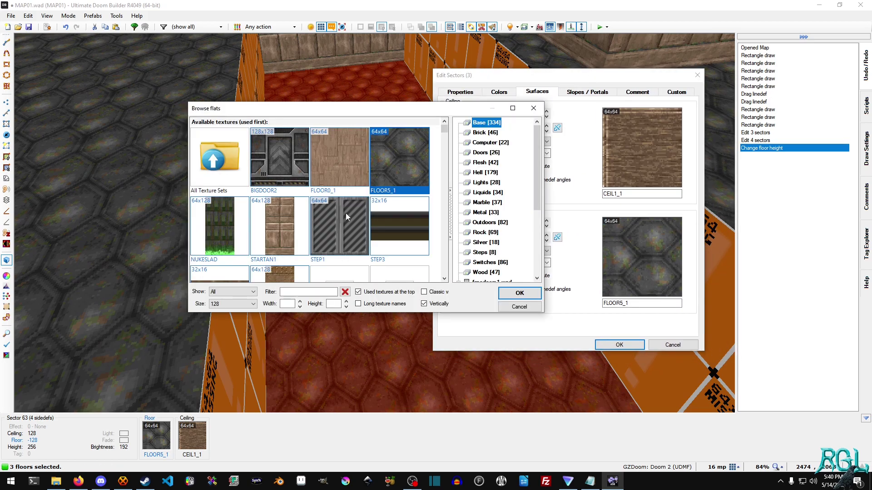
scroll(345, 223, "down", 6)
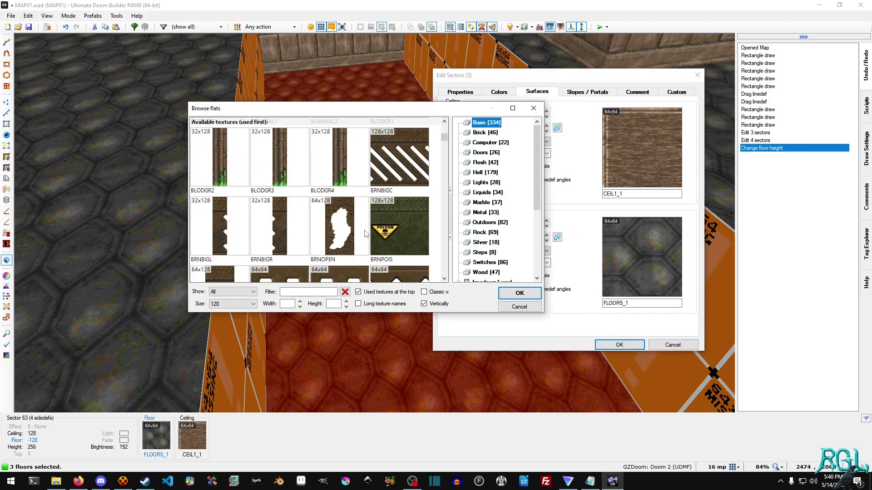
scroll(365, 233, "up", 5)
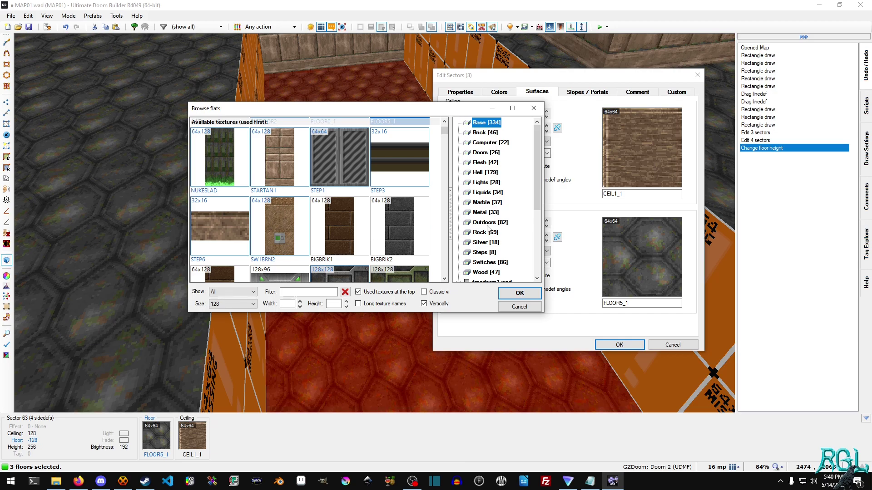
scroll(489, 229, "down", 3)
scroll(497, 227, "up", 3)
scroll(385, 229, "down", 5)
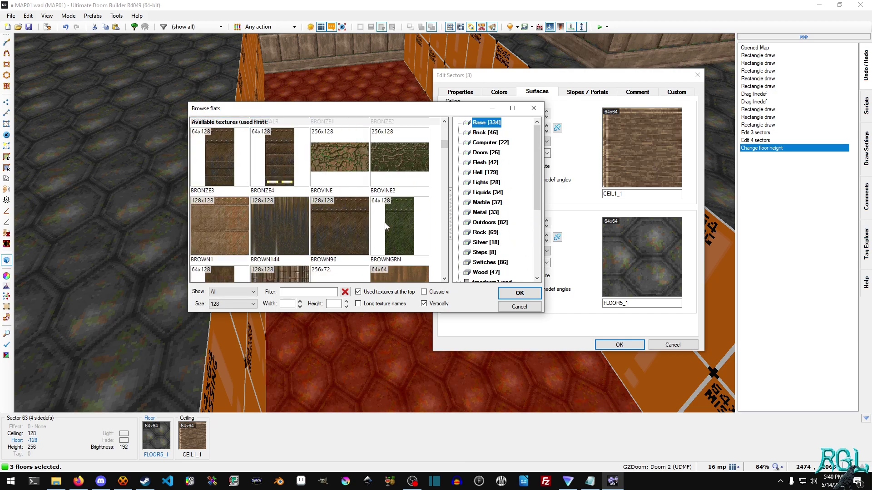
scroll(385, 225, "up", 8)
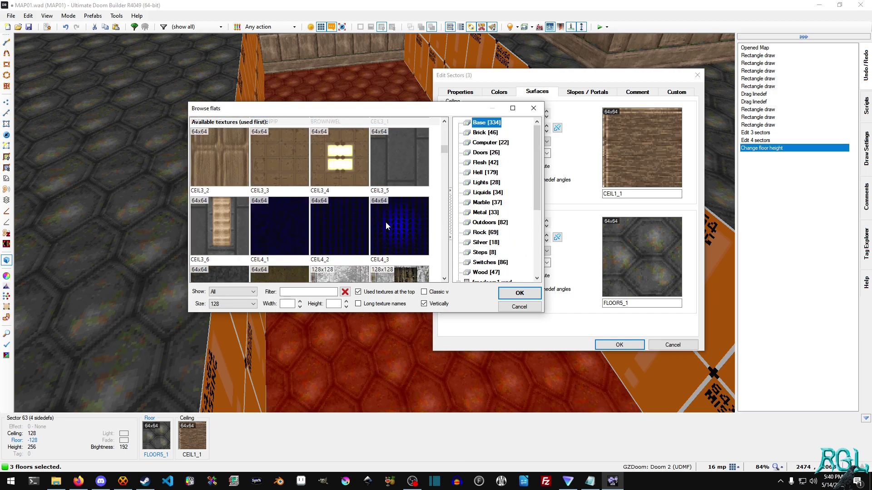
Step: Filter the flats by NUK in the freedoom2.wad set and apply NUKAGE1 to the three selected floors
left_click(316, 292)
type("NUK")
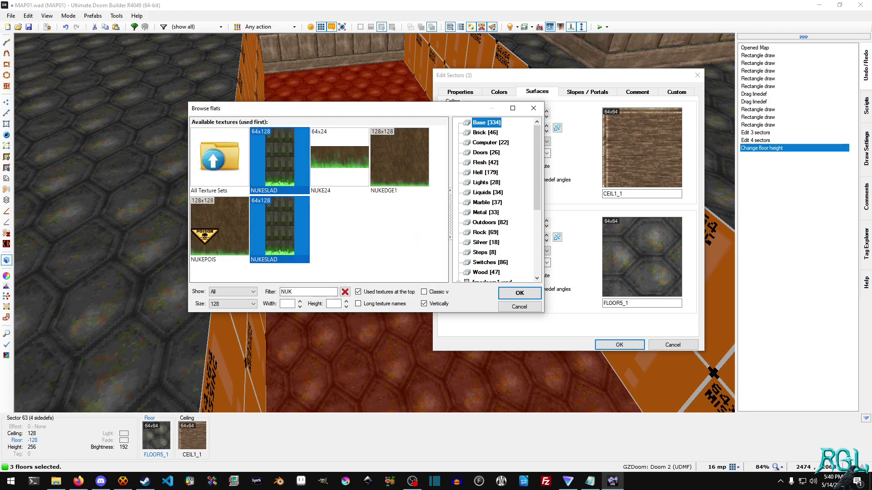
scroll(499, 165, "down", 4)
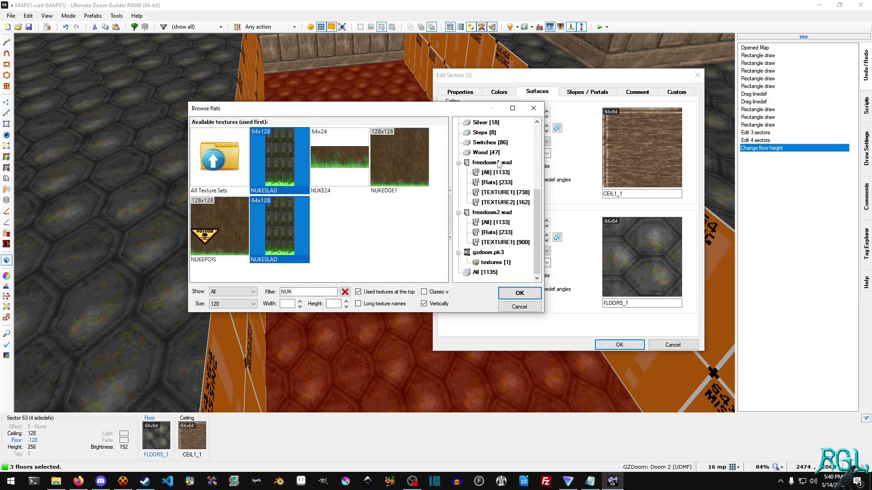
left_click(500, 222)
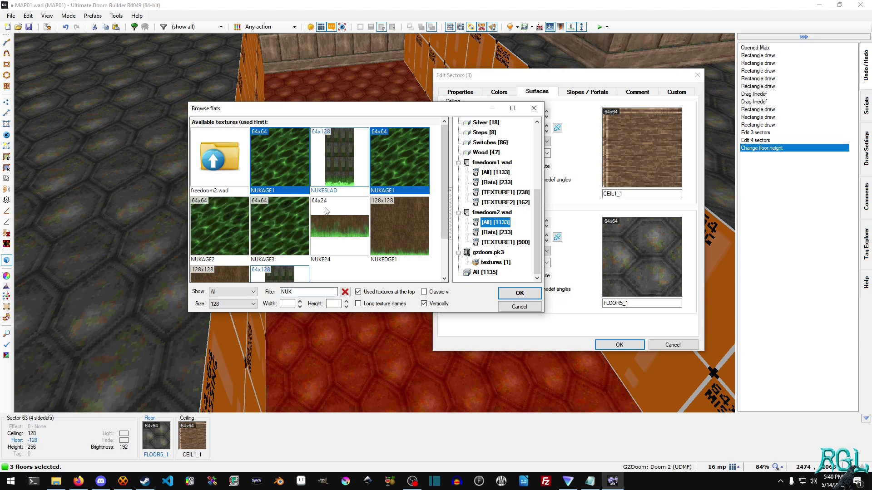
left_click(497, 173)
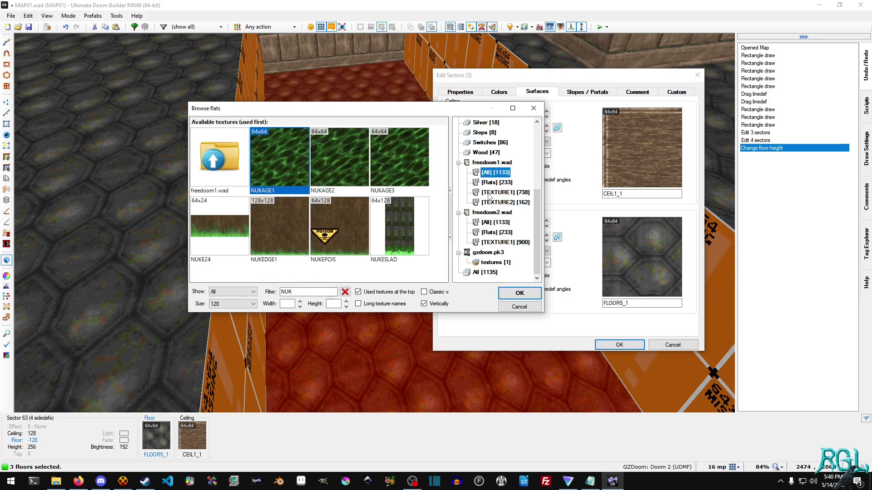
left_click(507, 224)
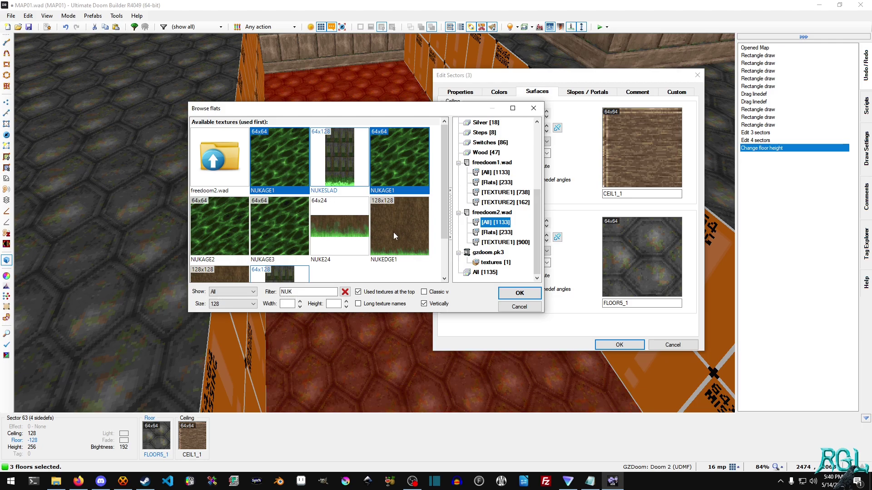
left_click(394, 294)
left_click(393, 294)
double_click(290, 167)
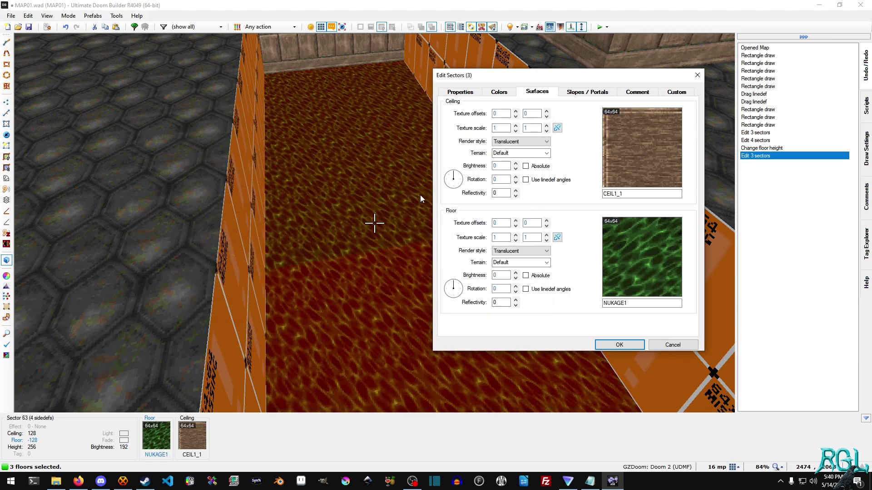
key("Return")
Step: Deselect the nukage floors and select the six missing-texture walls along both sides of the pit
left_click(375, 224)
left_click(375, 223)
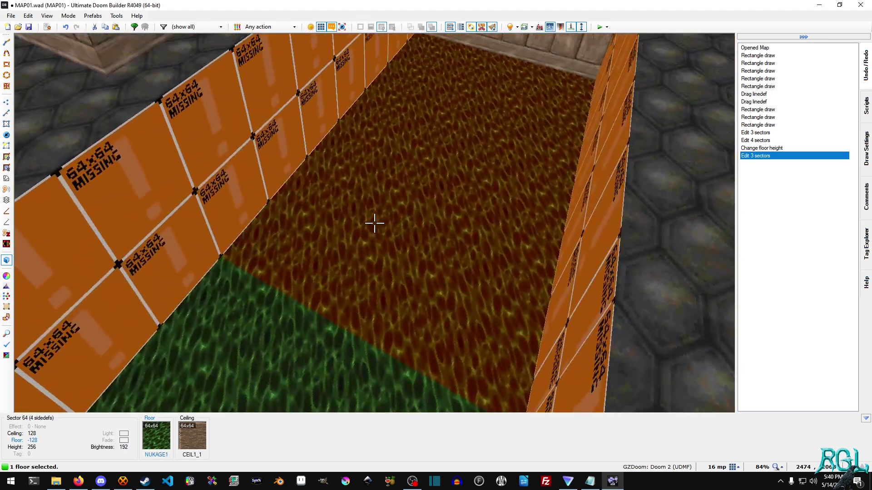
left_click(374, 224)
left_click(375, 223)
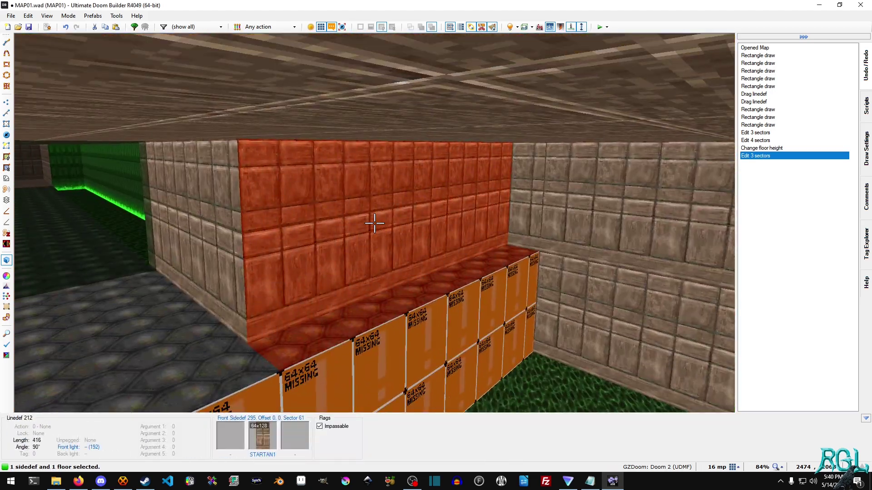
left_click(375, 223)
left_click(375, 224)
left_click(375, 223)
left_click(374, 224)
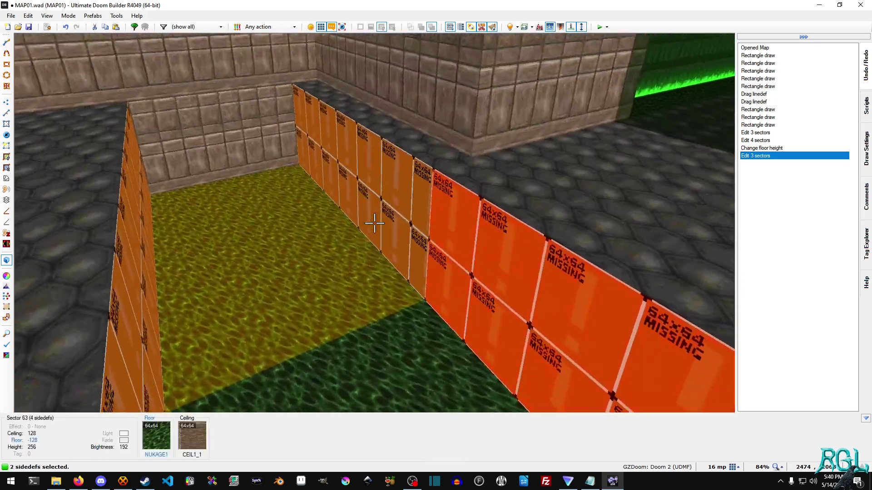
left_click(374, 223)
left_click(375, 224)
left_click(375, 223)
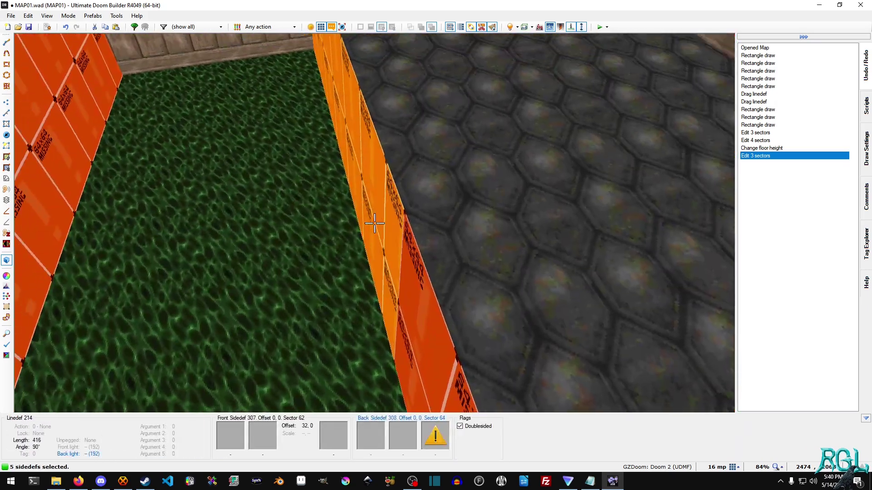
left_click(375, 223)
Step: Apply the NUKESLAD texture to the back-side lower walls of the six selected linedefs and clear the 3D selection
right_click(375, 223)
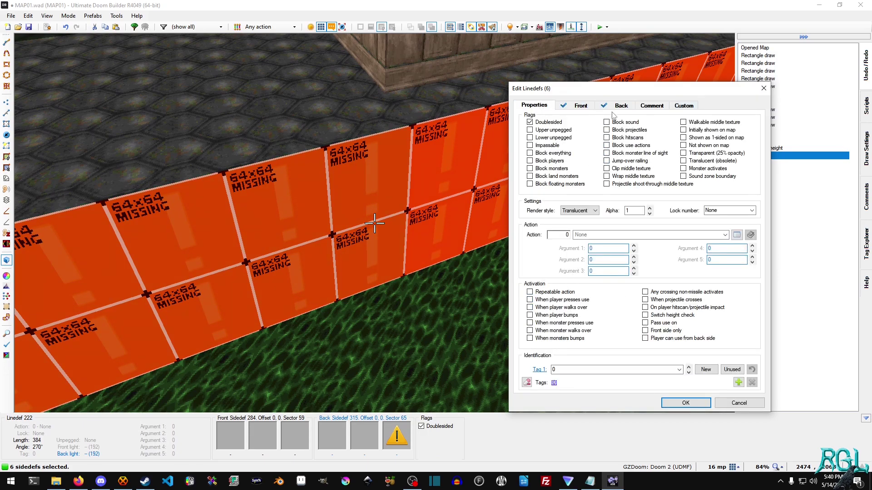
left_click(586, 106)
left_click(620, 106)
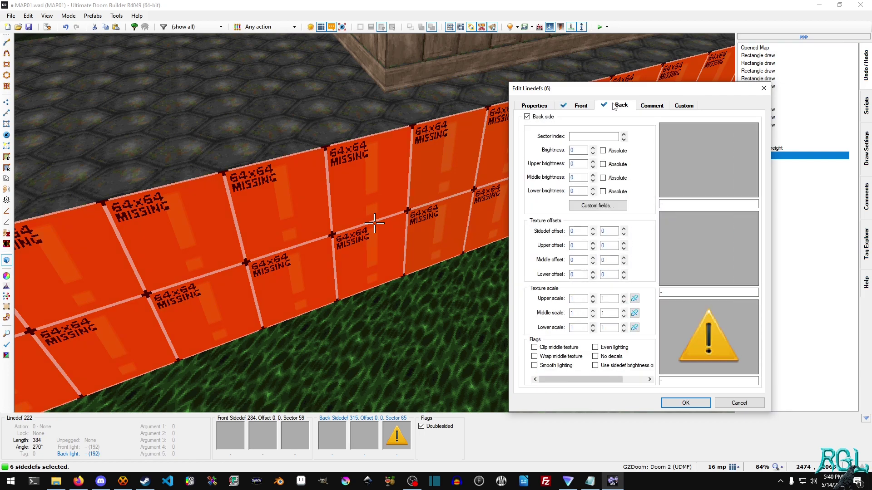
left_click(709, 248)
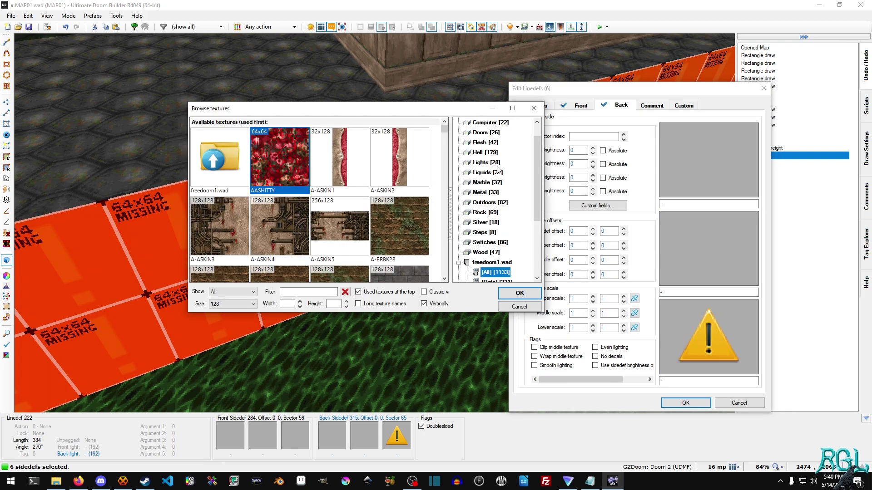
scroll(511, 165, "up", 1)
left_click(491, 124)
double_click(270, 222)
left_click(685, 403)
key("w")
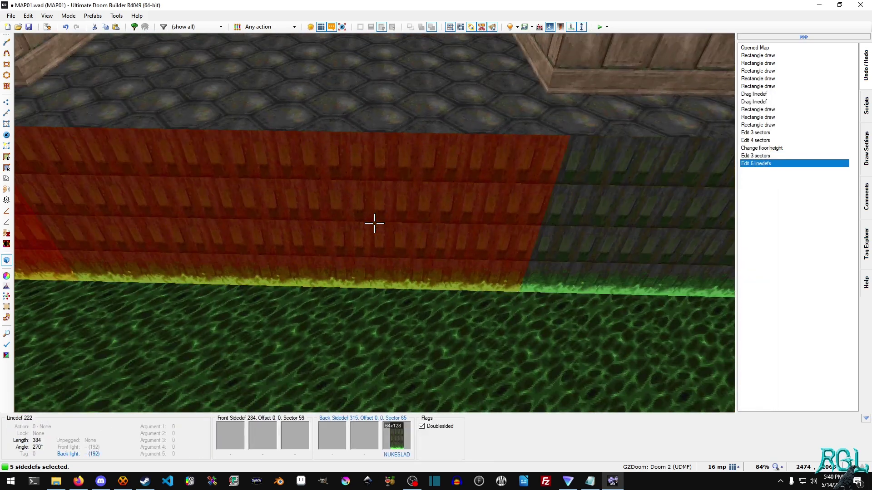
key("q")
key("q")
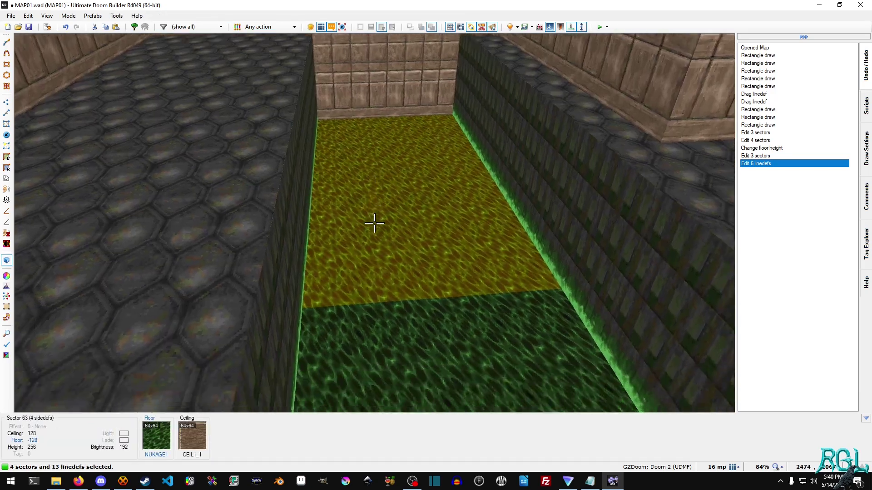
left_click(375, 223)
left_click(375, 223)
left_click(375, 223)
right_click(374, 222)
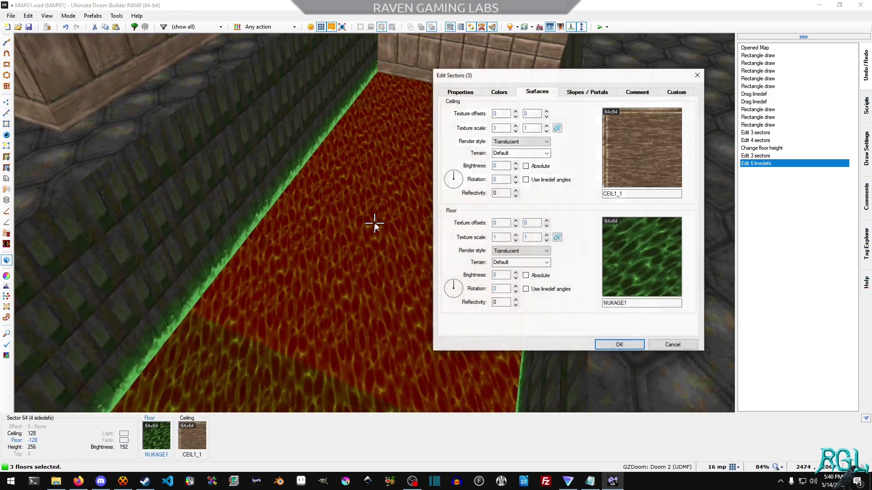
left_click(504, 92)
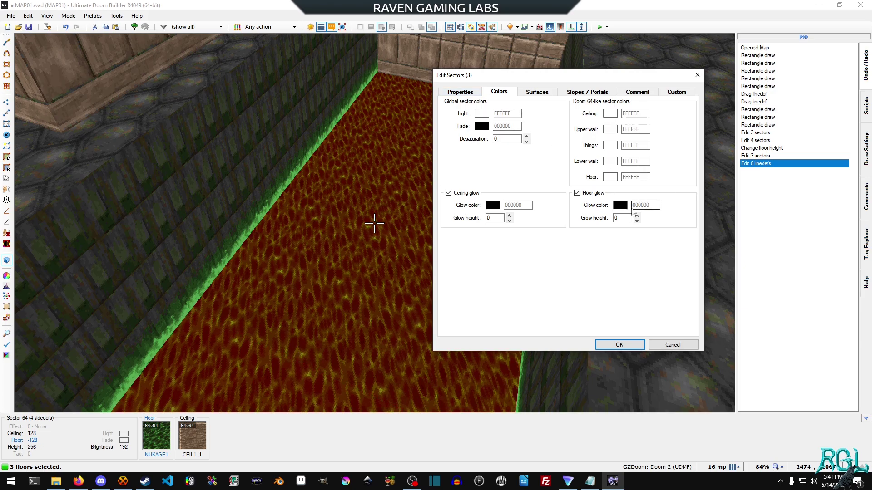
left_click(621, 205)
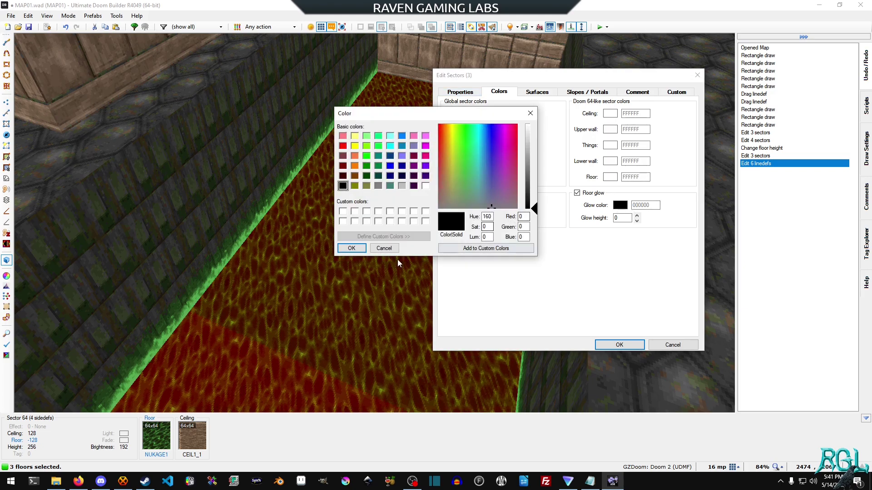
left_click(386, 251)
left_click(677, 345)
Step: Select the nukage strip in the green corridor and examine its sector's light and glow colour settings
left_click(374, 224)
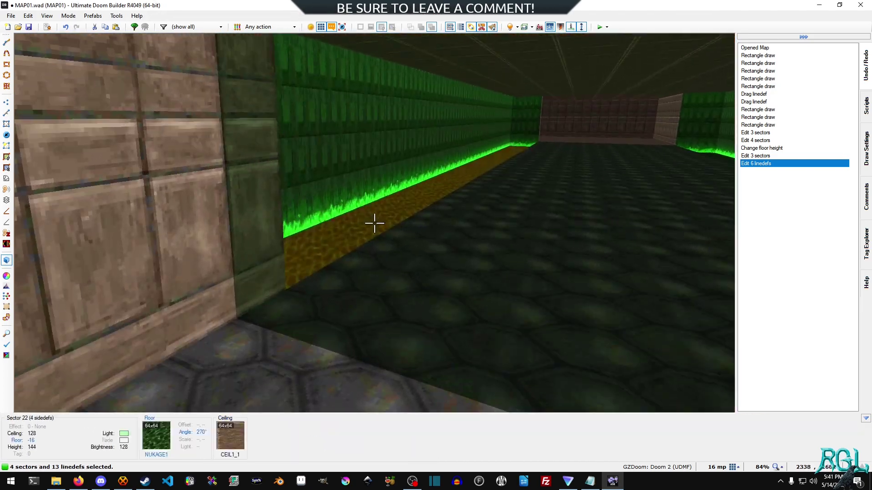
right_click(374, 223)
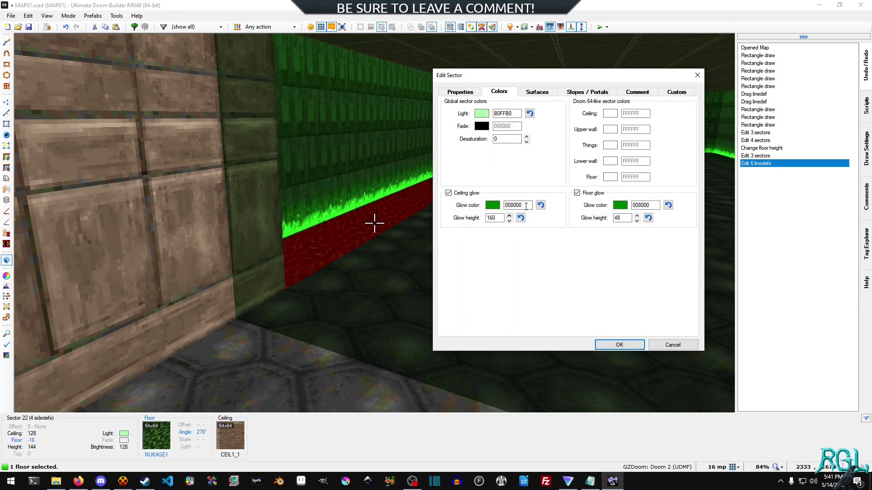
left_click(681, 347)
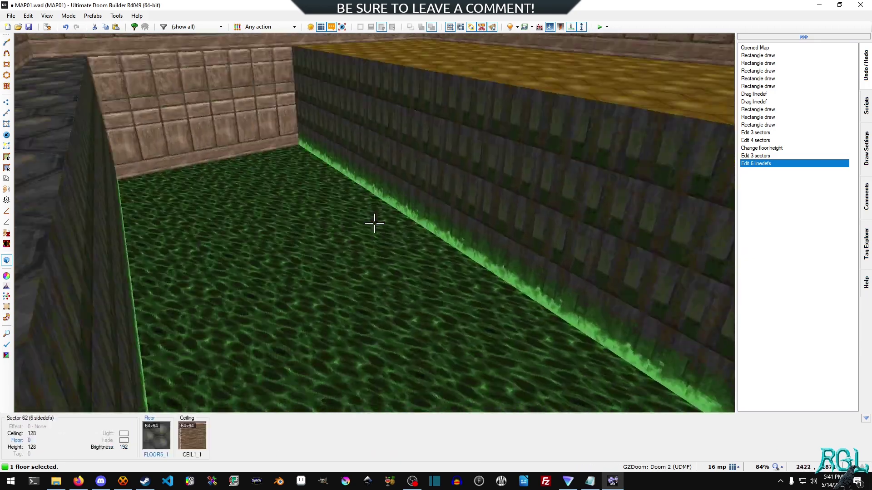
Step: Add the three nukage pit floors to the selection and set the floor glow to colour 008000 with height 128
left_click(374, 223)
left_click(374, 223)
left_click(375, 223)
right_click(374, 223)
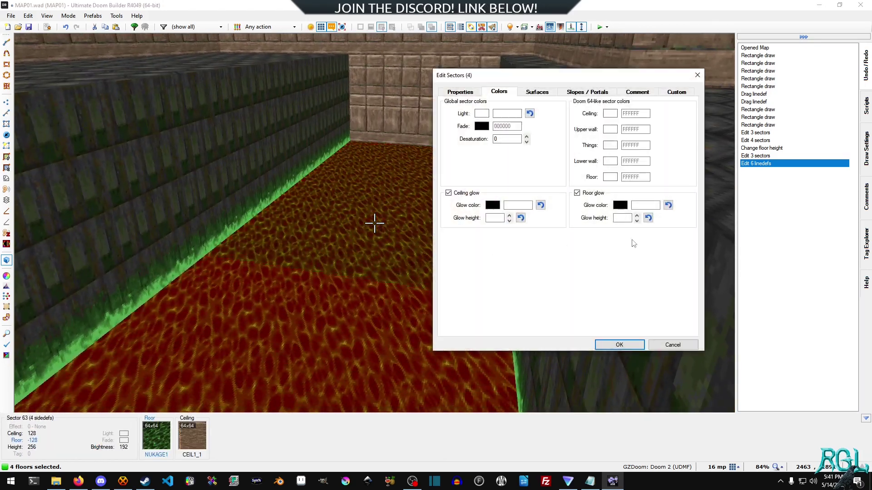
type("008000")
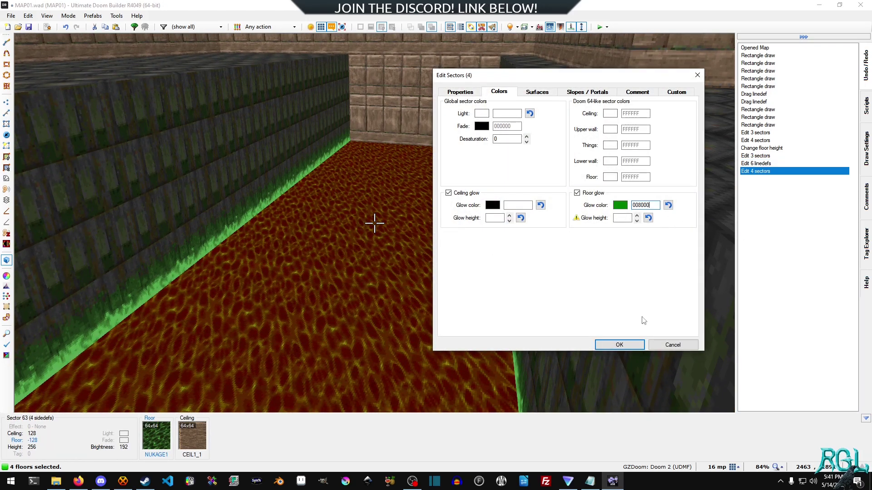
left_click(637, 216)
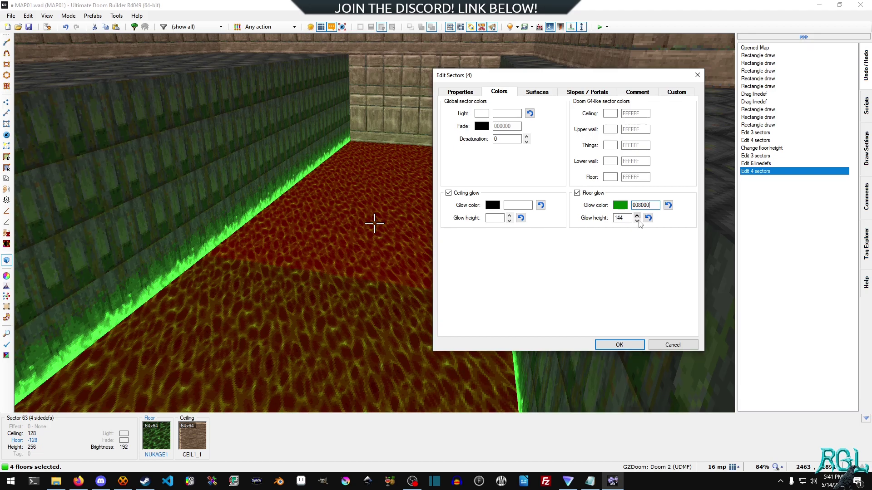
left_click(638, 222)
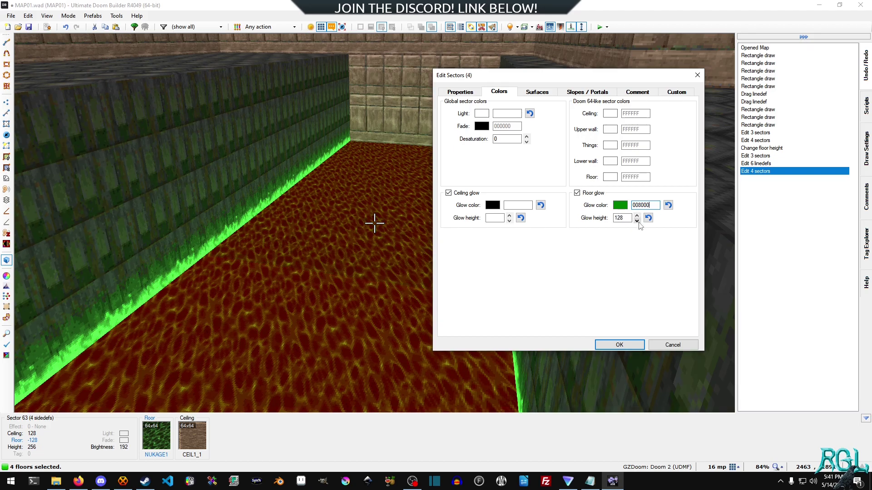
Step: Set the brightness of the selected nukage sectors to 112 and apply the sector changes
left_click(465, 92)
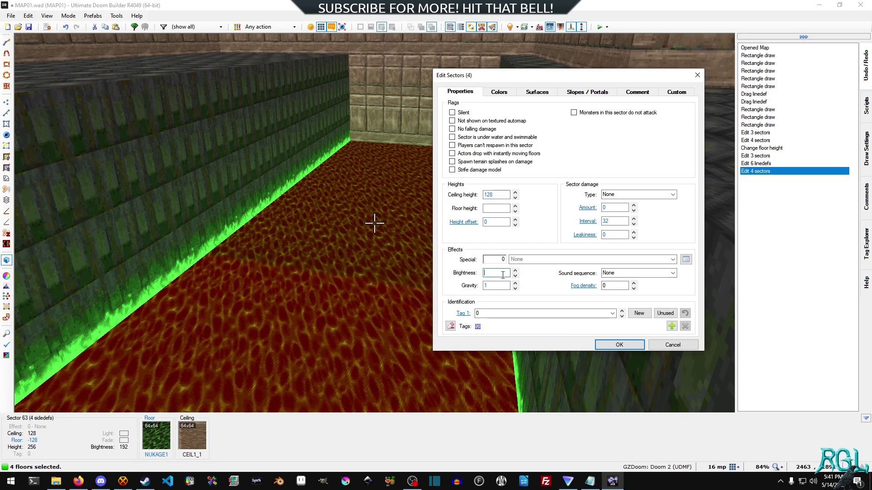
type("112")
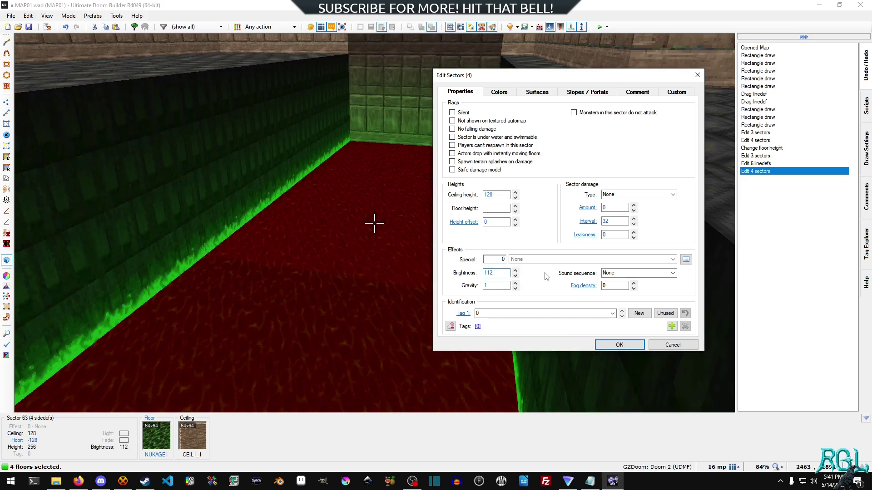
left_click(637, 346)
left_click(375, 223)
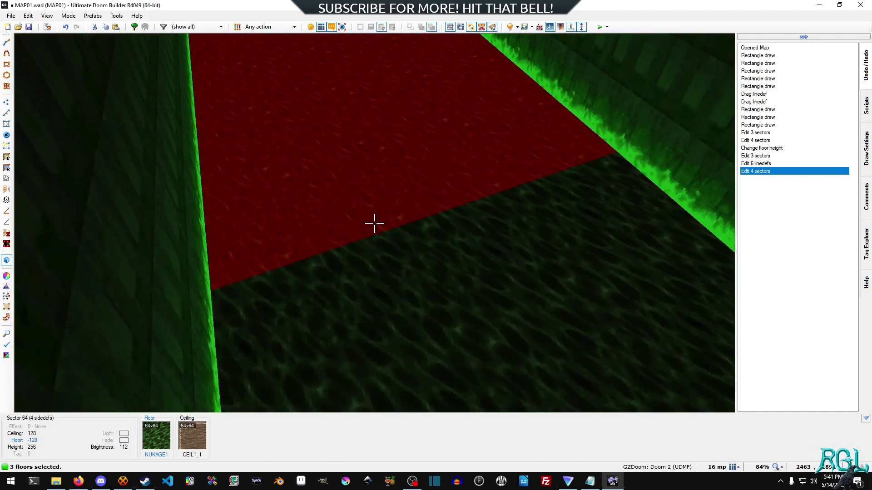
Step: Deselect the nukage pit floors, auto-align the pit wall textures horizontally and clear the 3D selection
left_click(375, 224)
left_click(374, 224)
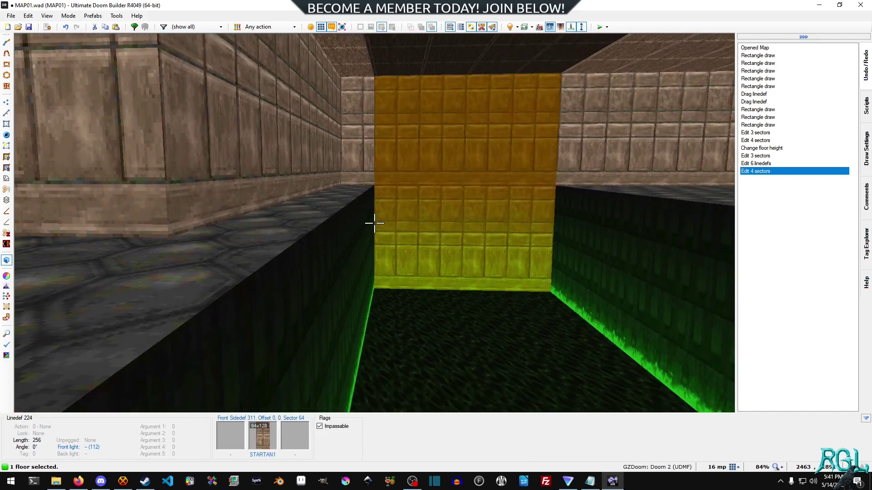
key("s")
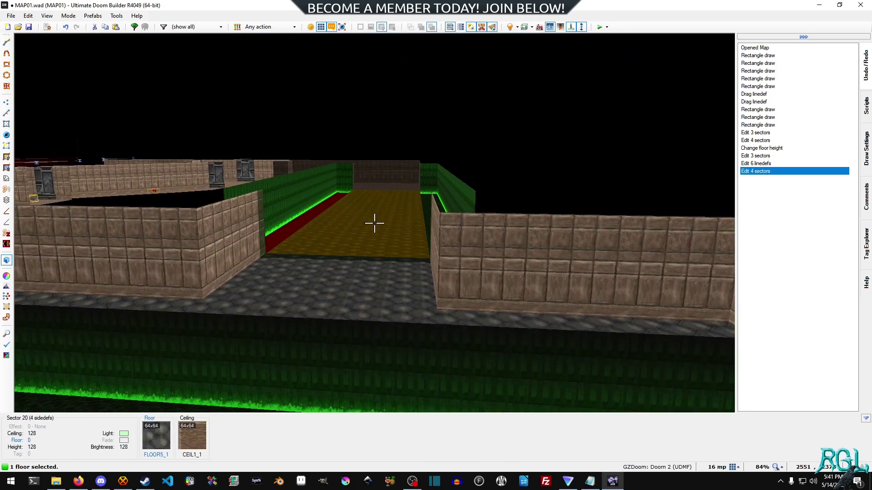
key("s")
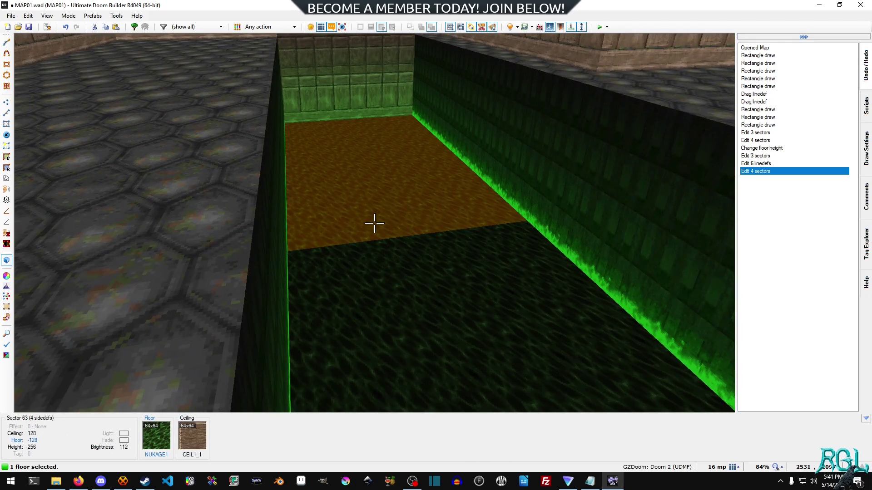
right_click(375, 224)
key("a")
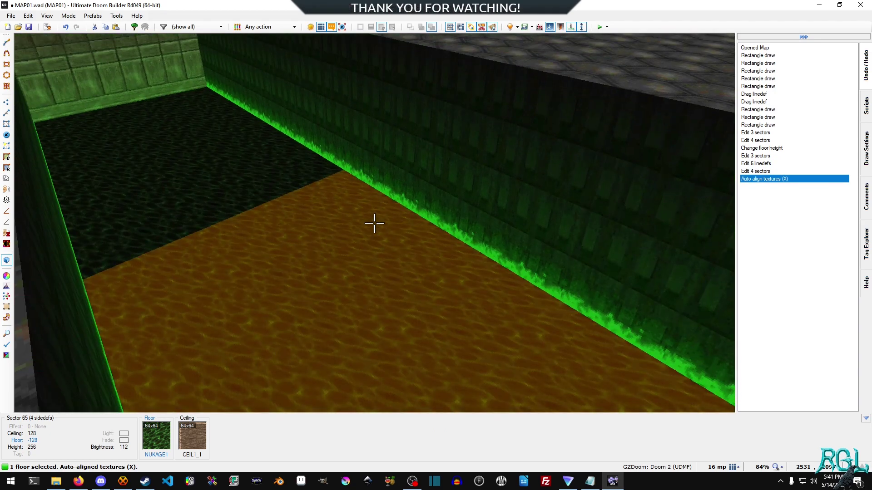
key("w")
key("c")
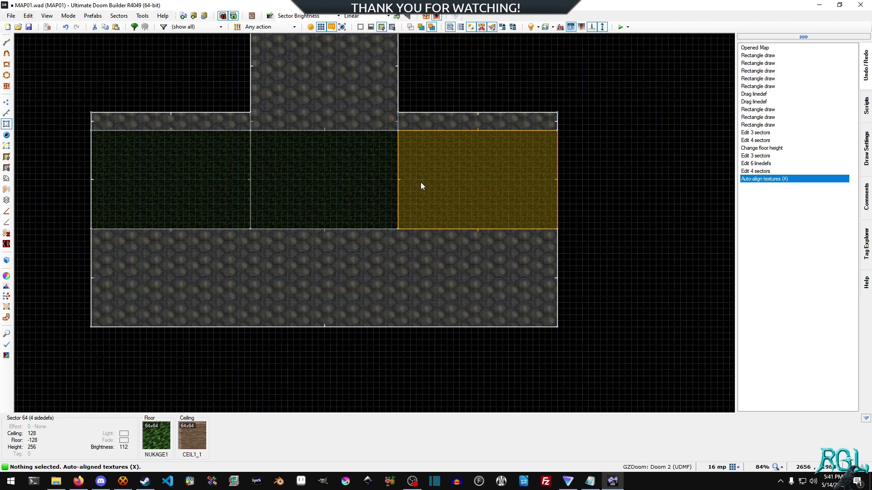
Step: Select the middle nukage sector in the 2D map and switch to 3D Floor Mode
middle_click_drag(421, 181, 450, 215)
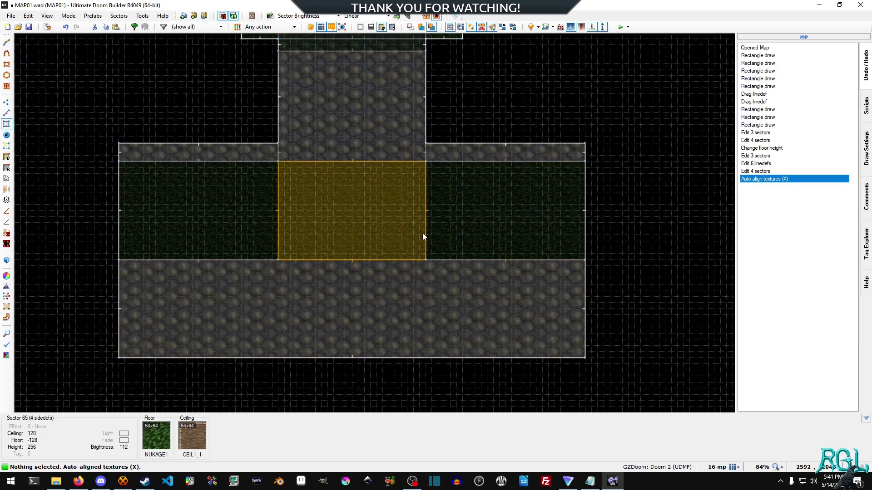
left_click(373, 198)
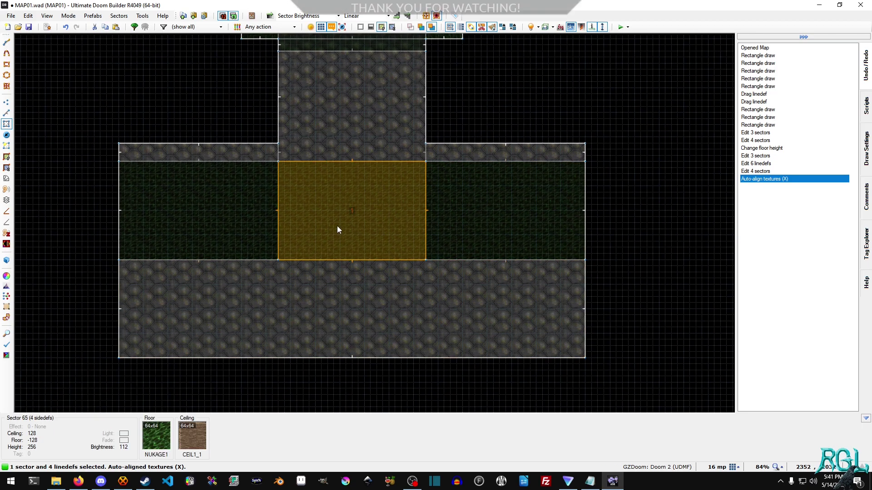
left_click(6, 201)
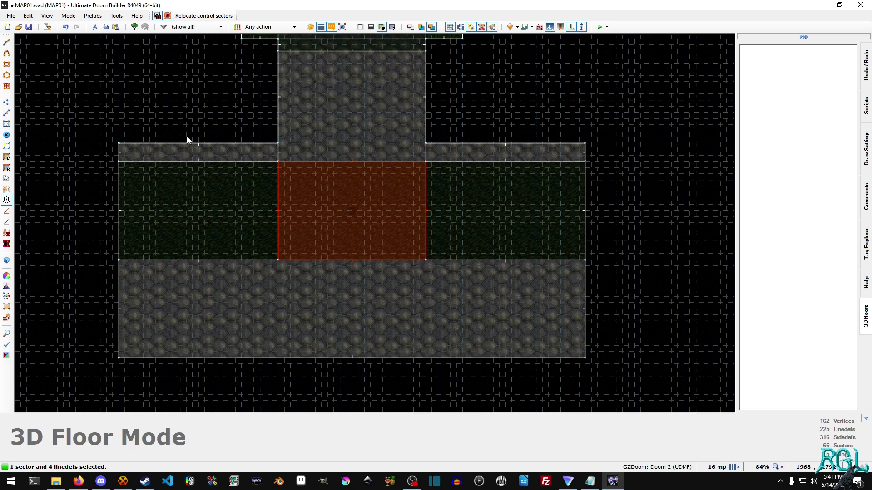
Step: Relocate the green control sector area to empty space outside the map's rooms
scroll(187, 140, "down", 5)
middle_click_drag(142, 92, 398, 233)
left_click_drag(225, 91, 120, 212)
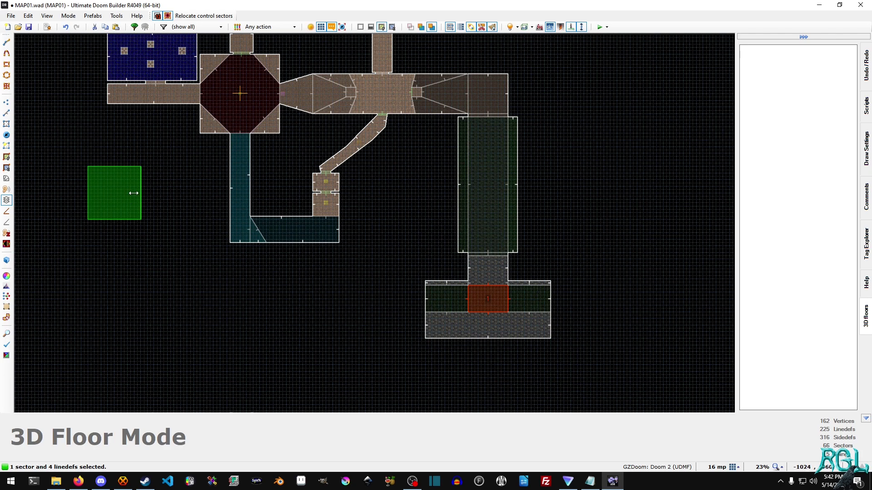
mouse_move(133, 193)
left_mouse_down()
mouse_move(121, 177)
mouse_move(134, 182)
left_mouse_up()
left_click_drag(116, 223, 107, 106)
middle_click_drag(108, 105, 314, 301)
left_click_drag(275, 230, 307, 90)
Step: Add a 3D floor to the middle nukage sector with its bottom height at -32
middle_click_drag(525, 304, 259, 98)
middle_click_drag(450, 281, 383, 173)
scroll(380, 194, "up", 4)
right_click(367, 171)
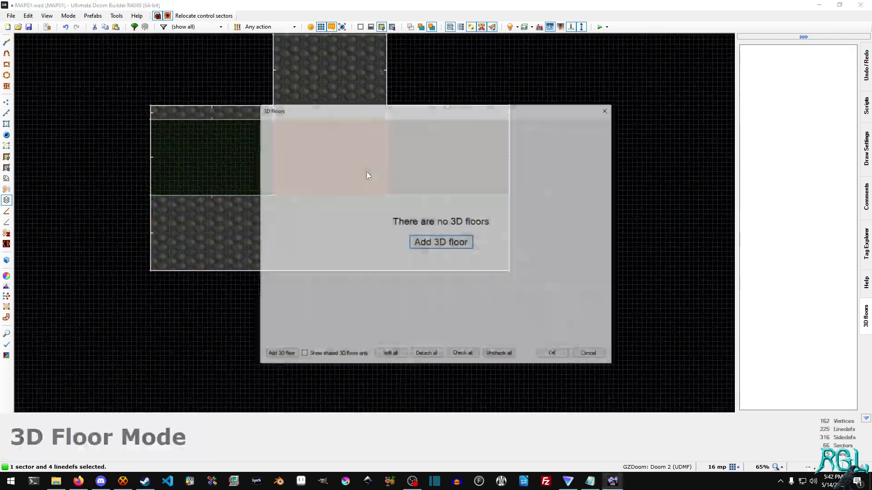
left_click(432, 243)
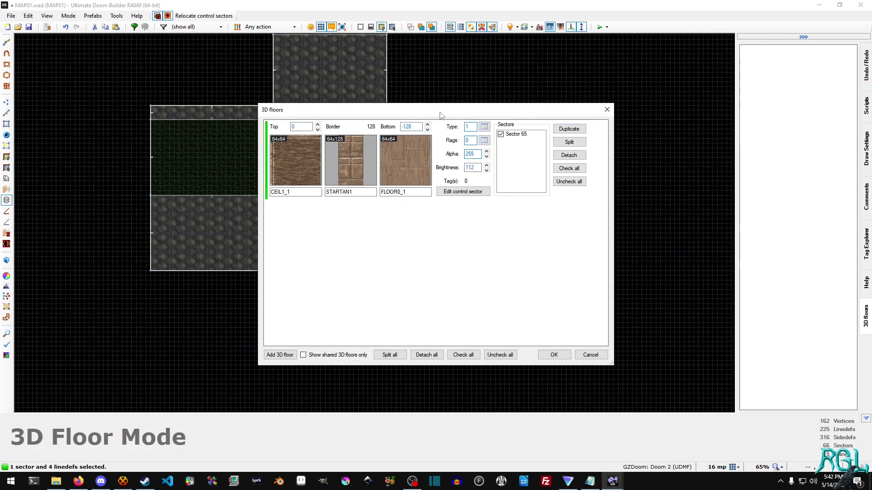
left_click_drag(440, 114, 574, 121)
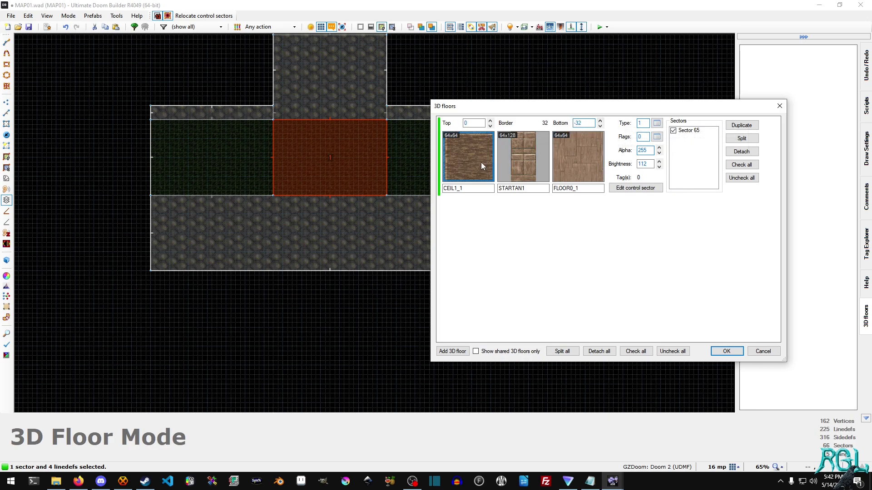
Step: Set the 3D floor's bottom flat to FLOOR5_1
left_click(577, 157)
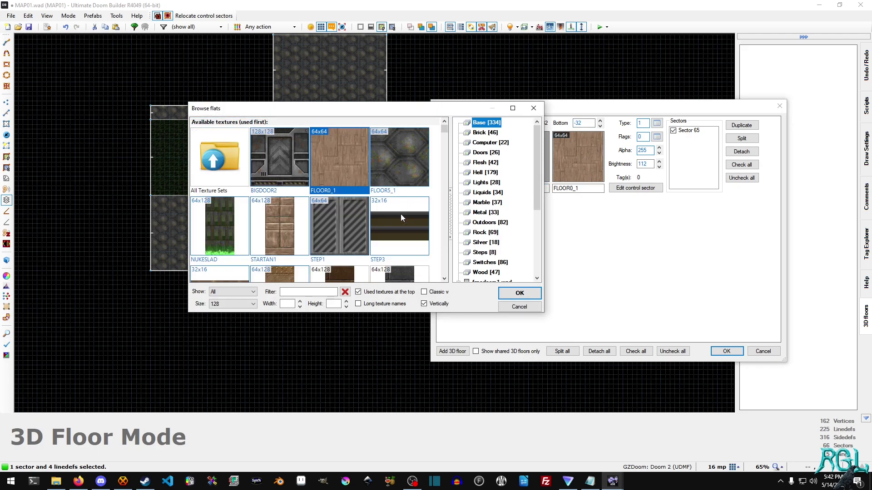
double_click(423, 162)
left_click(483, 164)
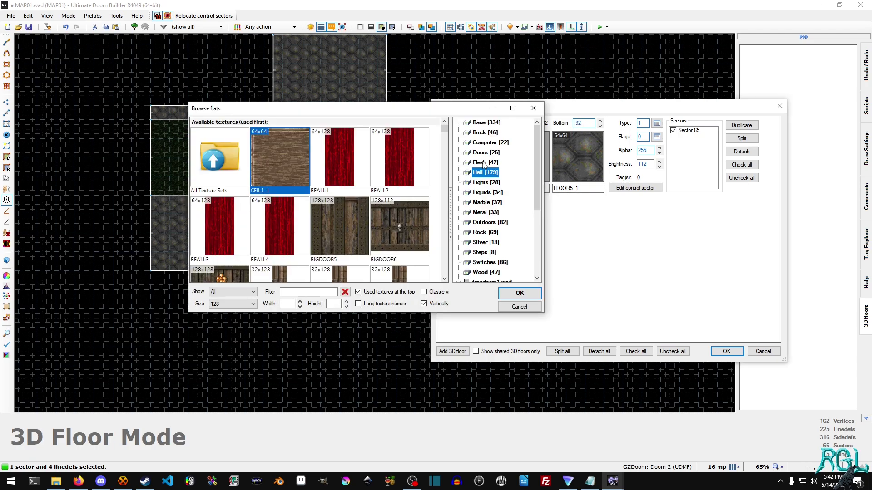
left_click(534, 108)
Step: Filter the textures for CON, set the 3D floor's border to AQCONC02 from freedoom1.wad and apply the 3D floor
left_click(542, 143)
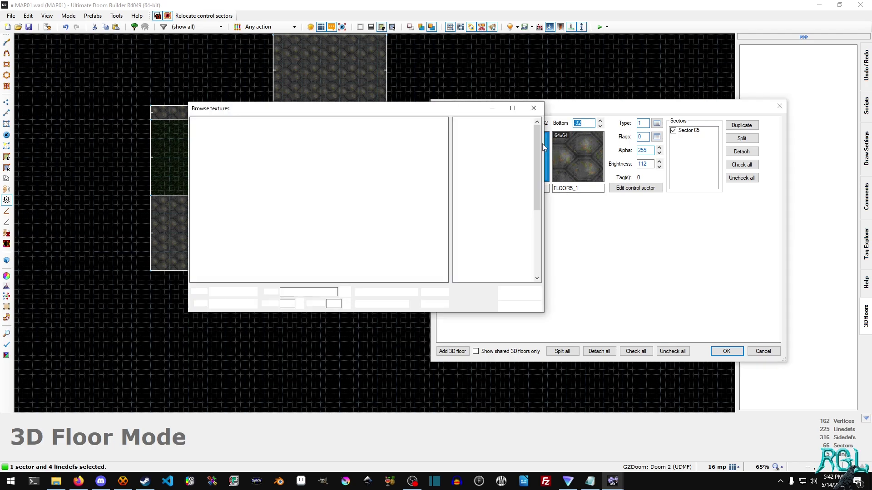
left_click(493, 213)
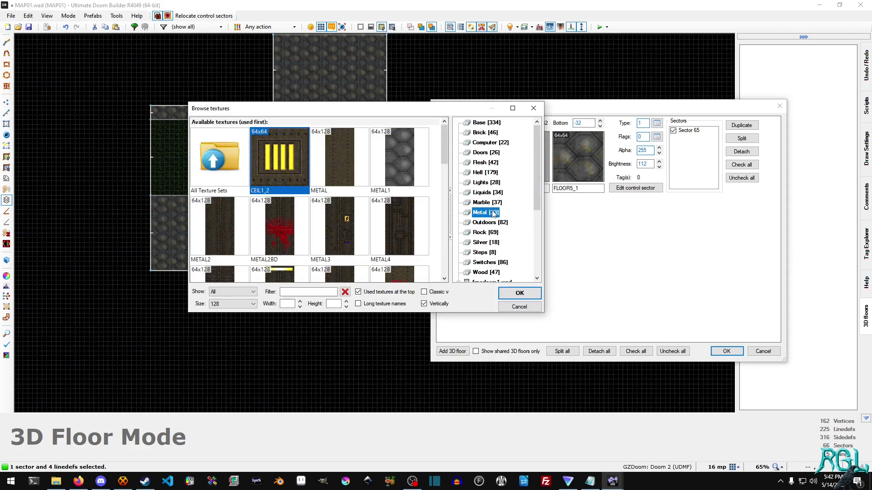
left_click(492, 203)
left_click(489, 153)
scroll(494, 217, "down", 3)
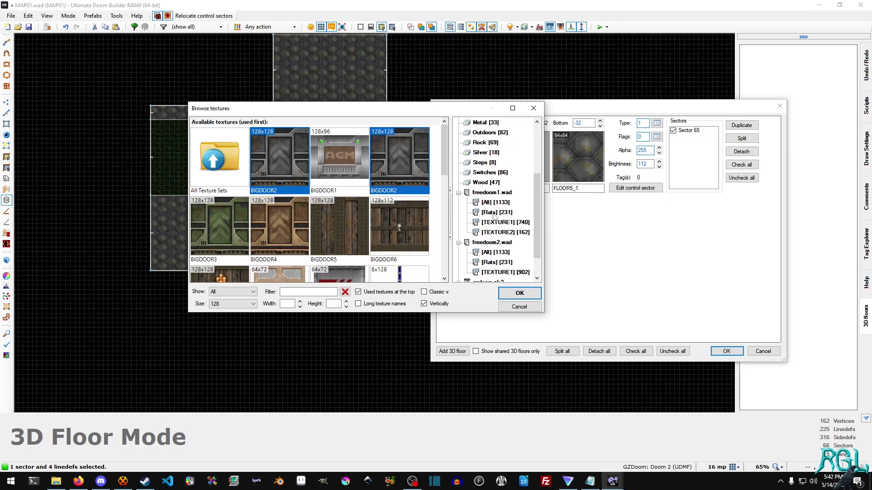
scroll(493, 216, "up", 3)
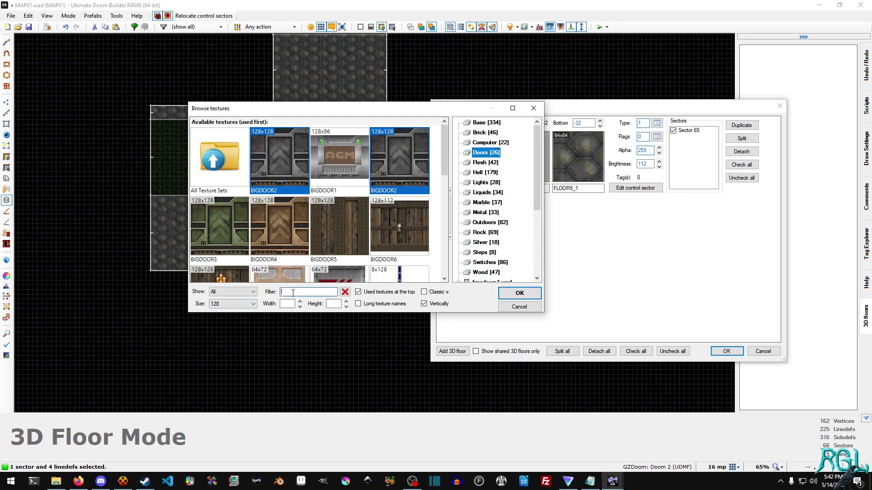
type("CON")
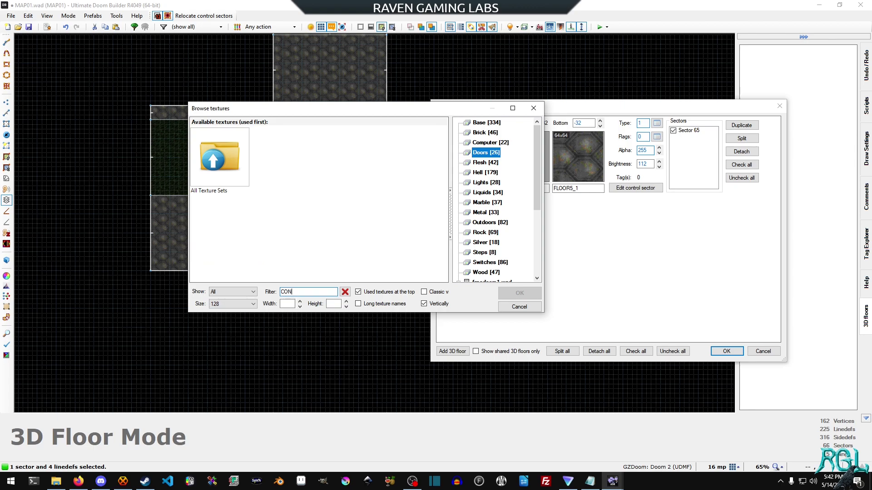
left_click(499, 122)
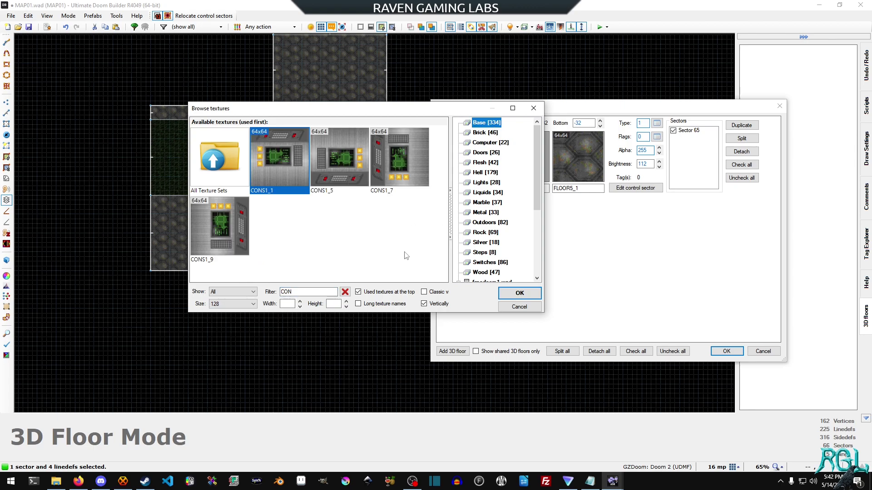
scroll(493, 240, "down", 3)
left_click(499, 203)
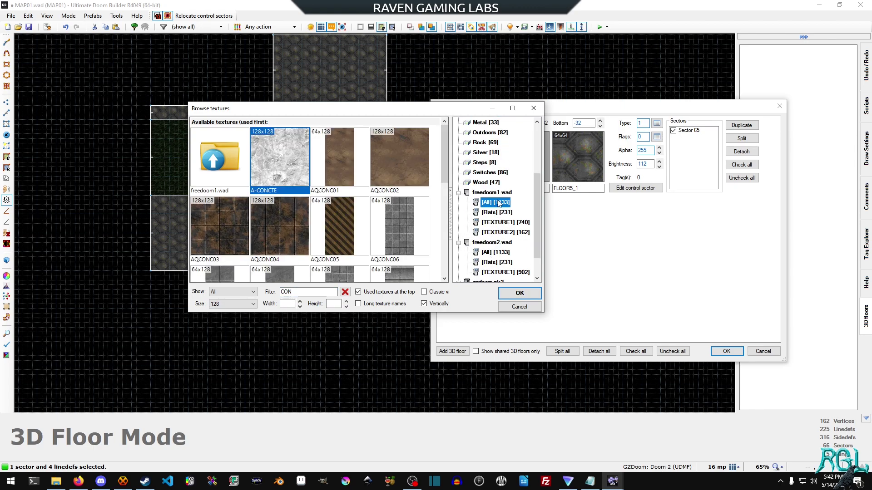
double_click(403, 150)
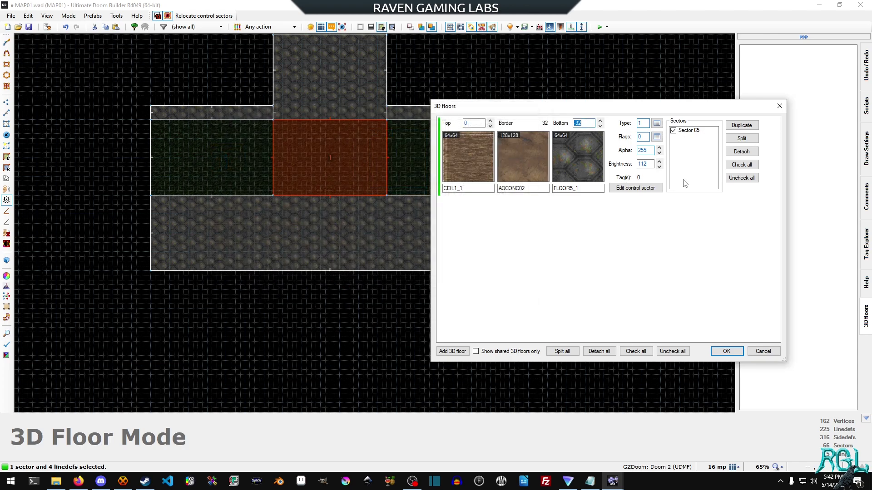
left_click(734, 355)
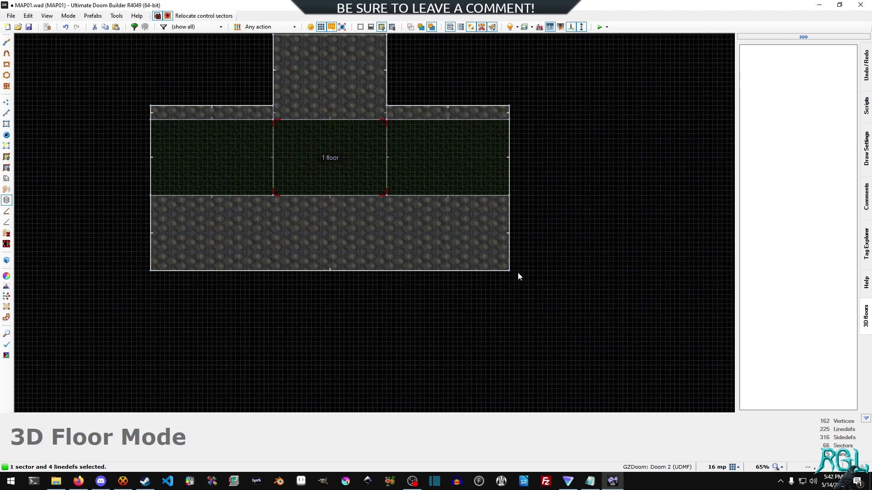
Step: Examine the new bridge over the nukage pit from above and below in the 3D view
key("q")
key("s")
key("d")
key("w")
key("w")
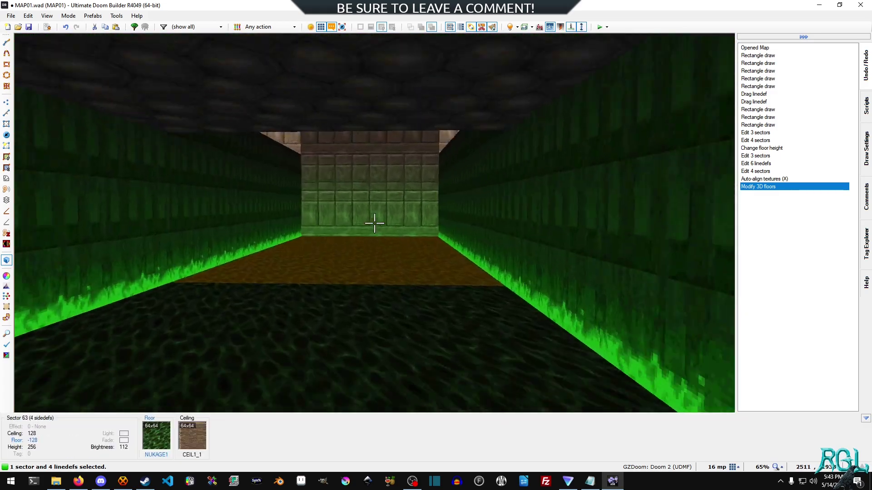
key("s")
key("s")
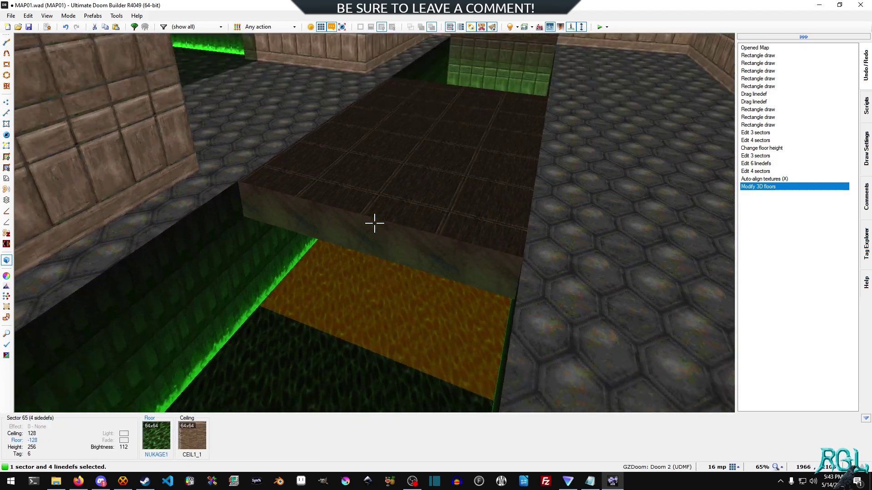
key("w")
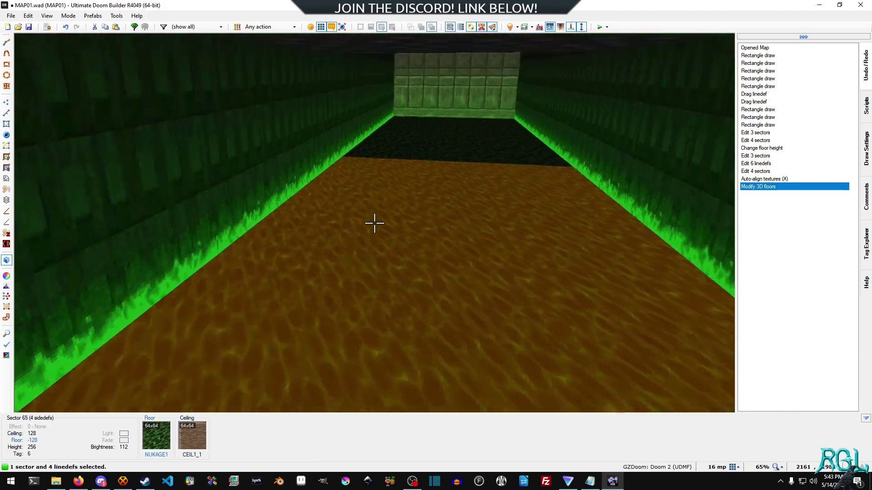
key("s")
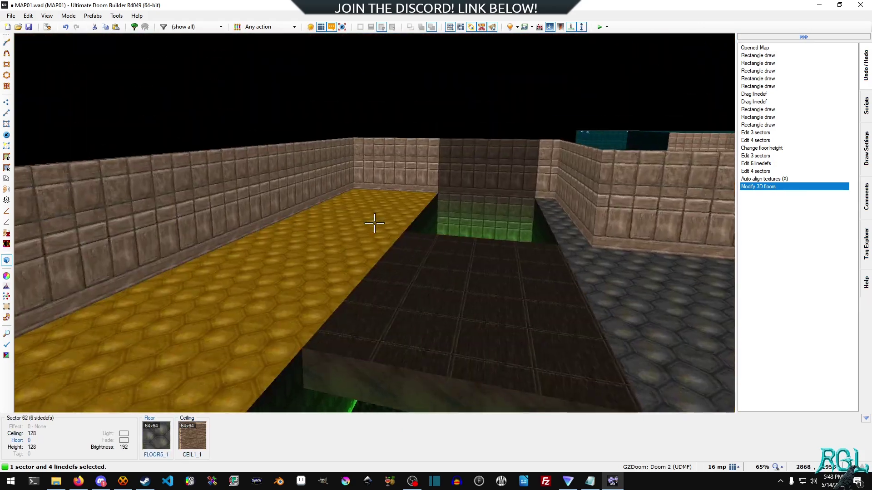
Step: Set the bridge's top flat to FLOOR5_1 and apply the 3D floor changes
key("q")
right_click(256, 238)
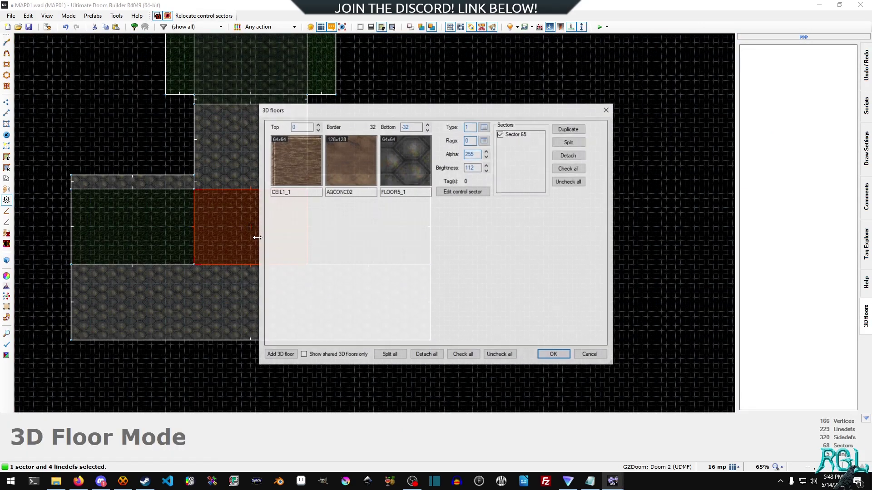
left_click(314, 164)
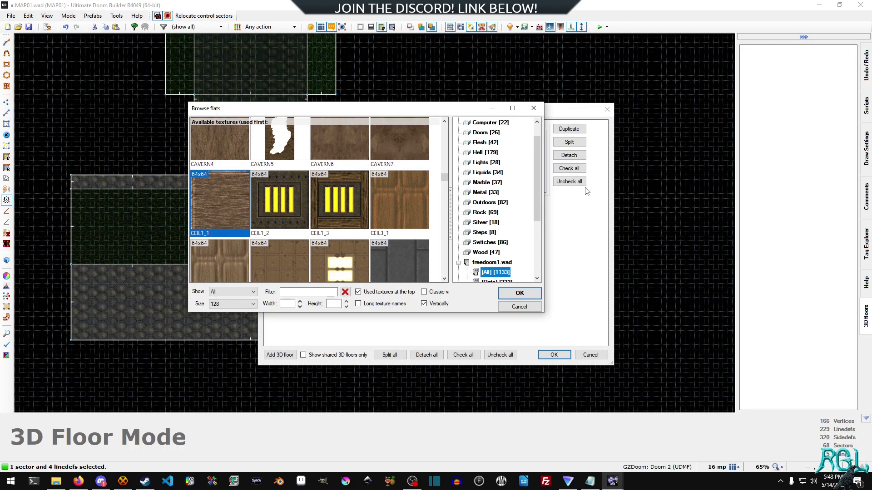
scroll(483, 132, "up", 1)
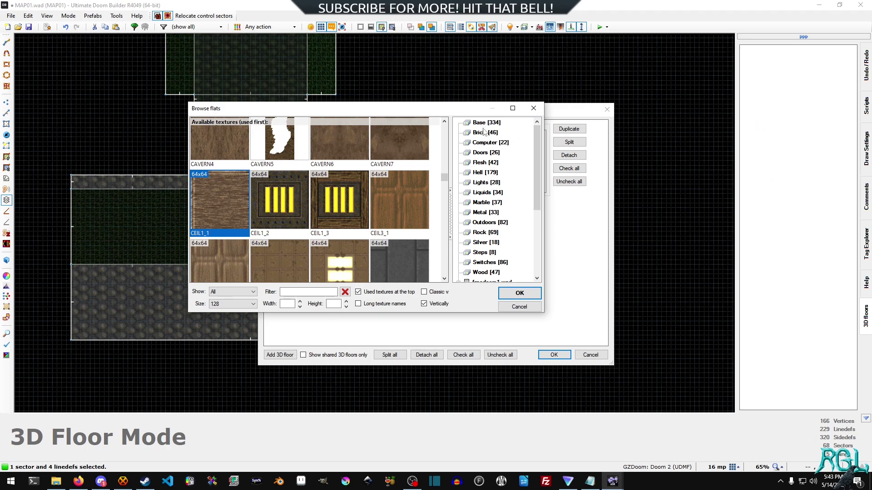
left_click(484, 124)
double_click(417, 171)
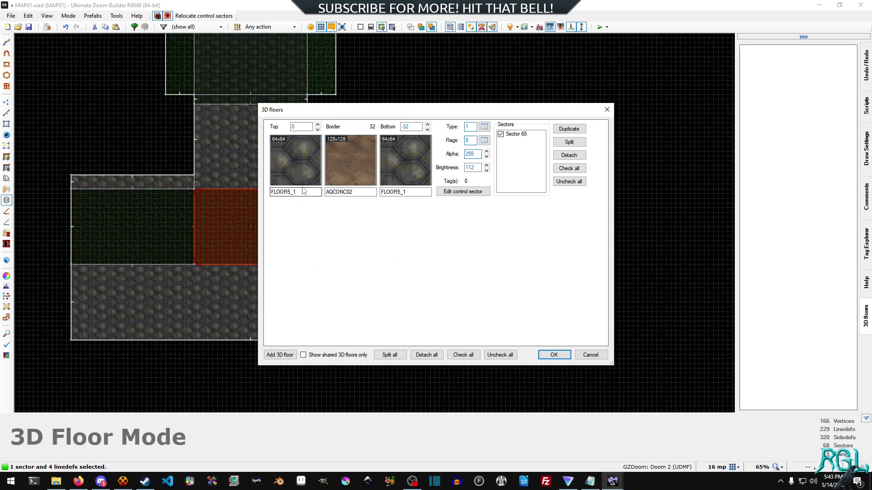
left_click(550, 355)
Step: Set the sector damage type of the three nukage pit floors, including the one under the bridge, to Poison
key("q")
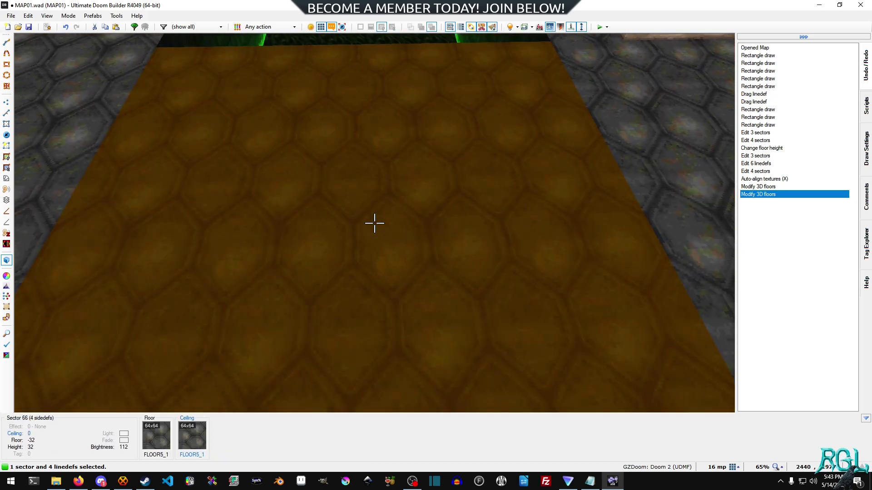
key("w")
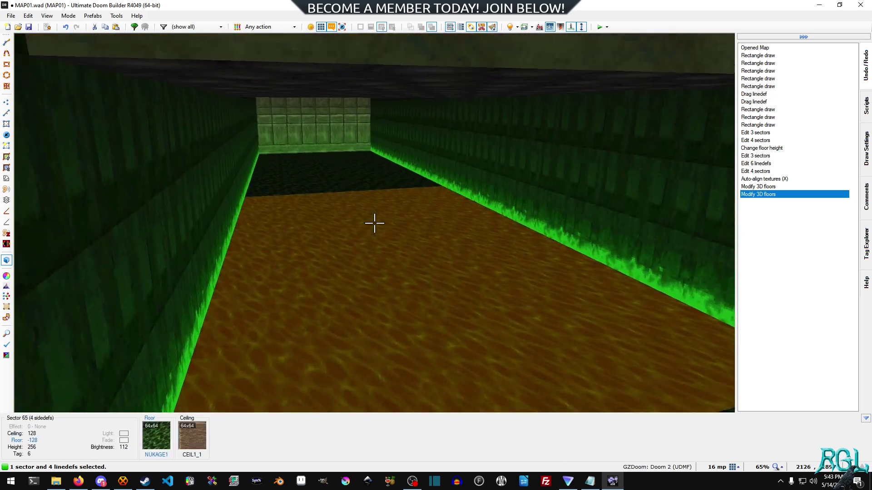
left_click(375, 223)
right_click(375, 223)
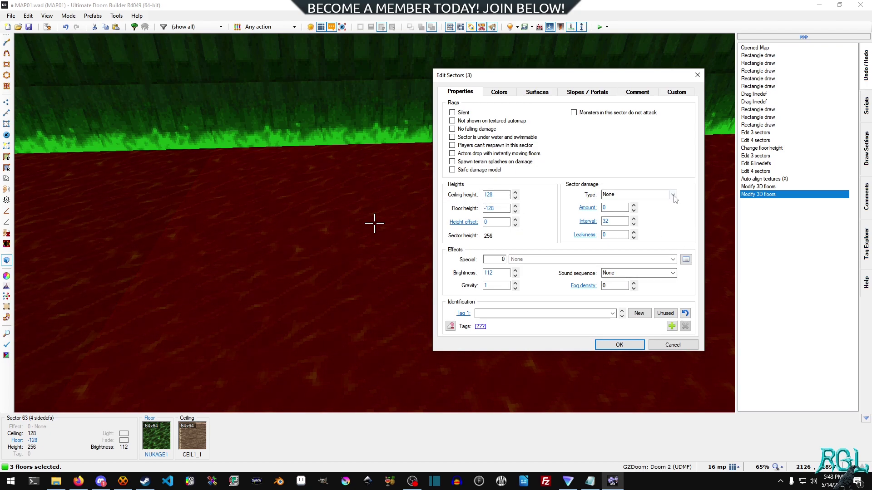
left_click(673, 195)
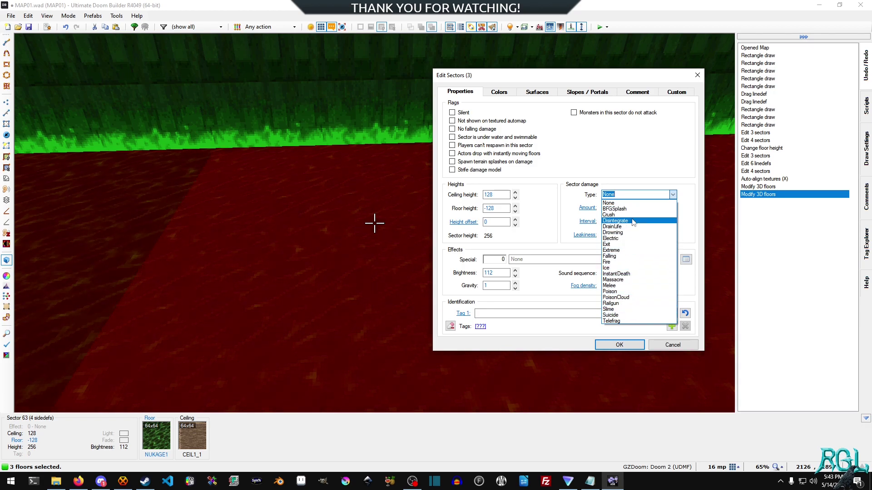
left_click(564, 231)
left_click(675, 197)
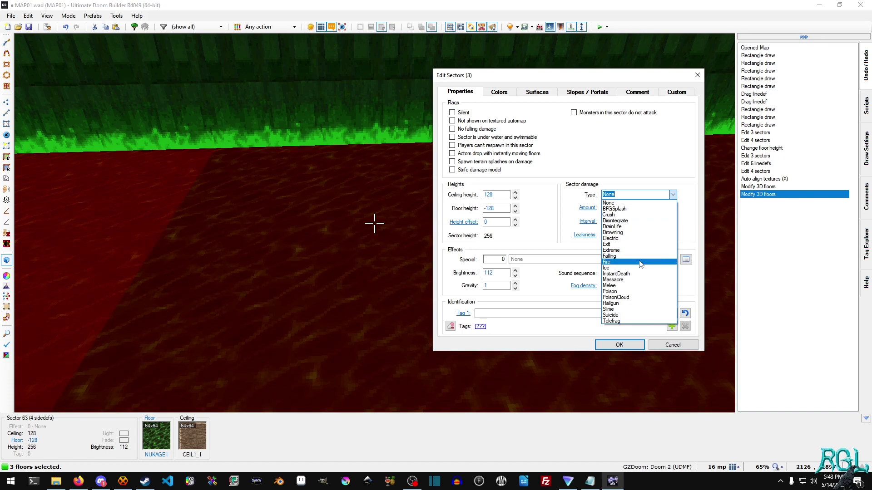
left_click(633, 292)
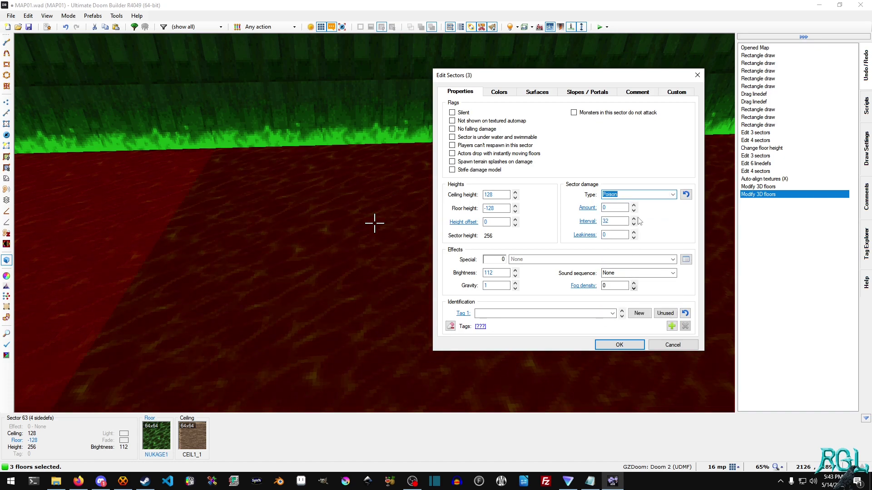
left_click(618, 345)
Step: Playtest the map, walking around the new room and over the bridge, and drop into the nukage pit to check its damage
key("q")
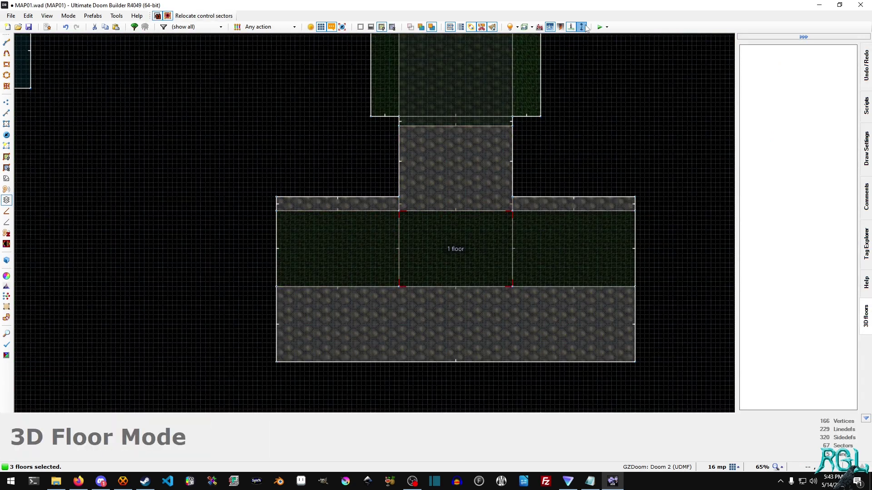
left_click(599, 28)
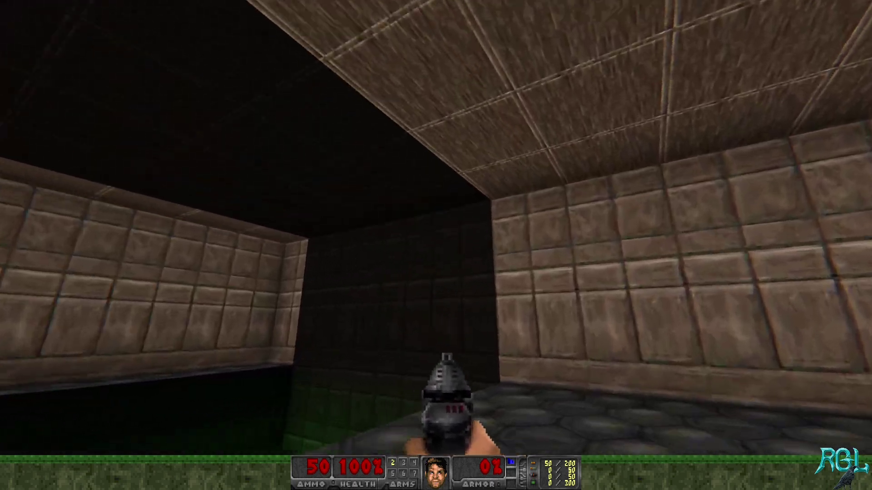
key("w")
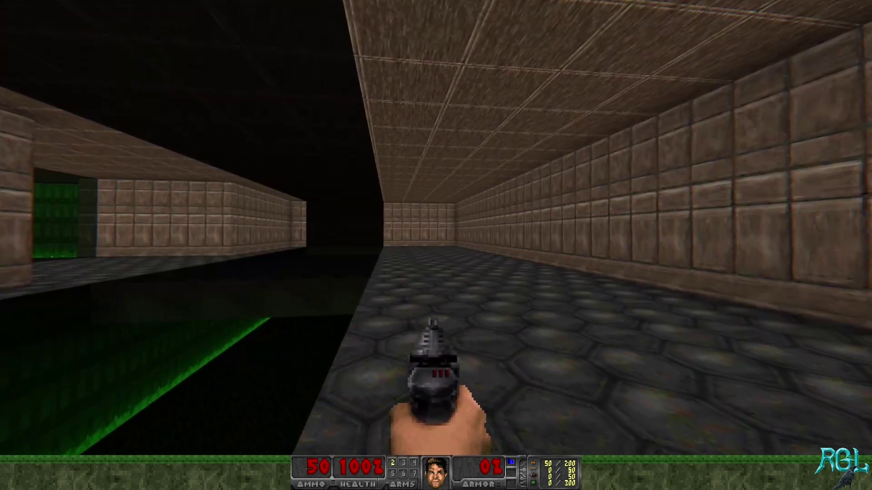
key("w")
key("w")
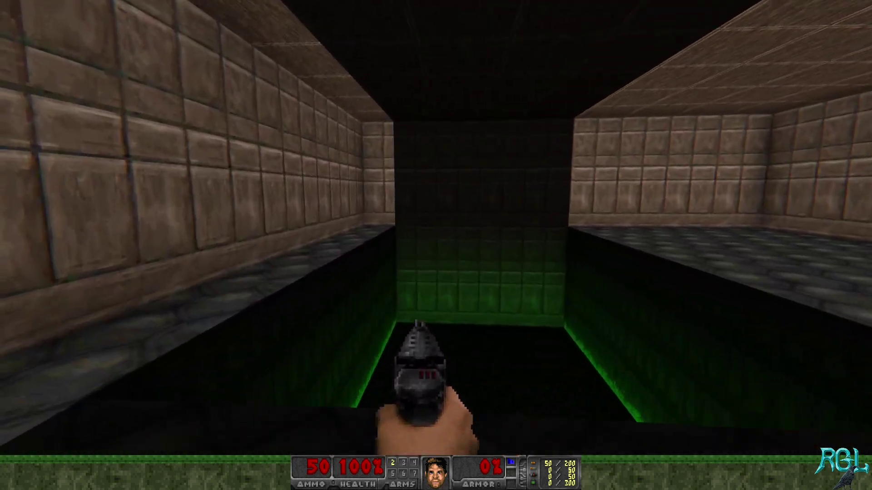
key("w")
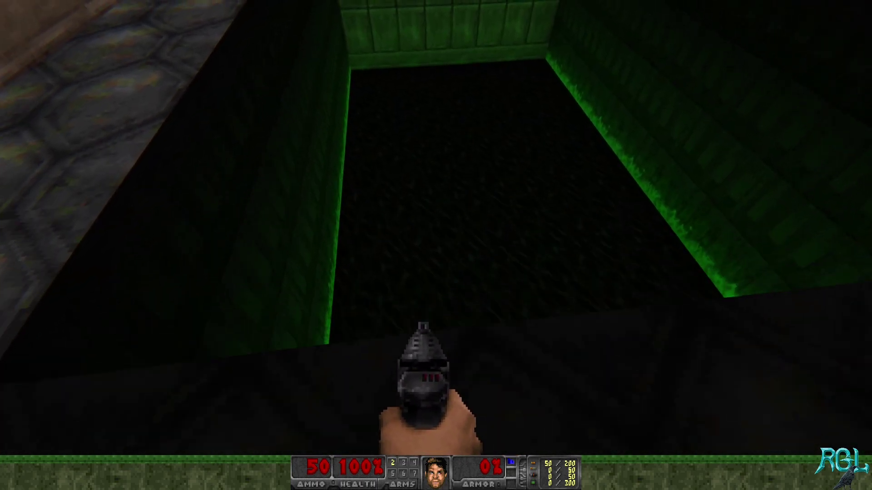
key("w")
key("s")
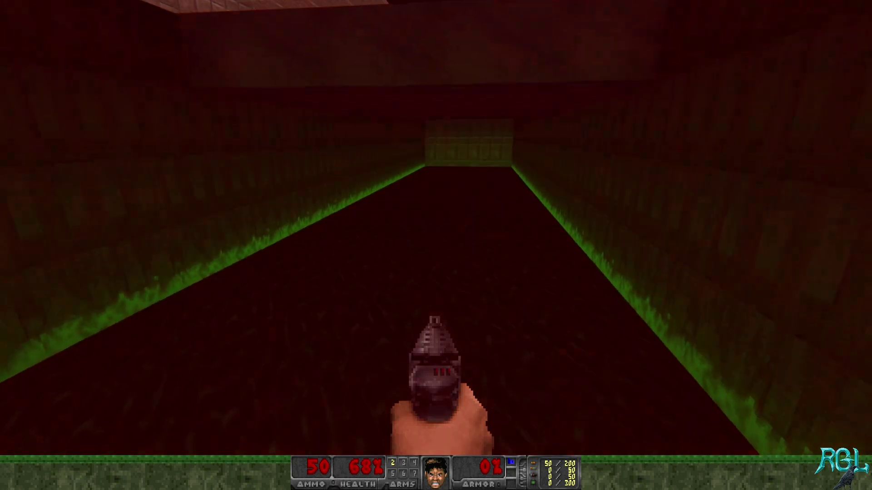
key("w")
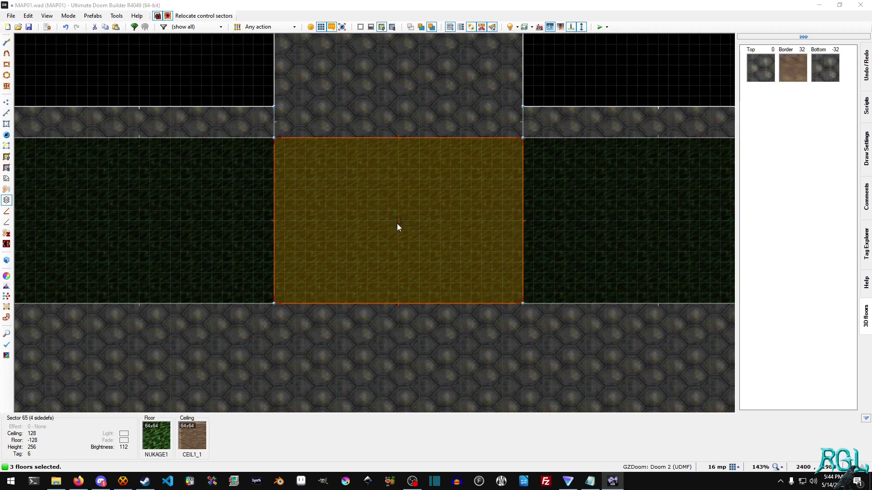
right_click(397, 223)
left_click(581, 128)
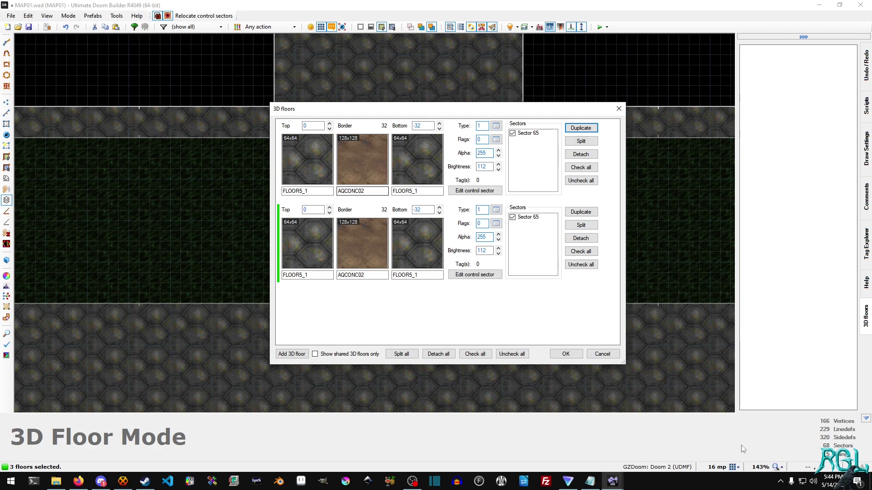
left_click(614, 354)
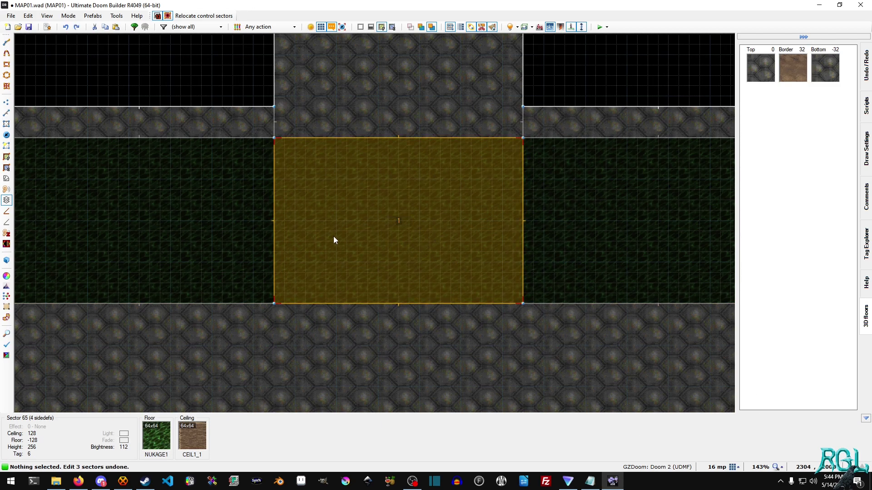
Step: Draw a straight line across the middle of the bridge sector between its two side edges, dividing it into two halves
key("d")
left_click(274, 221)
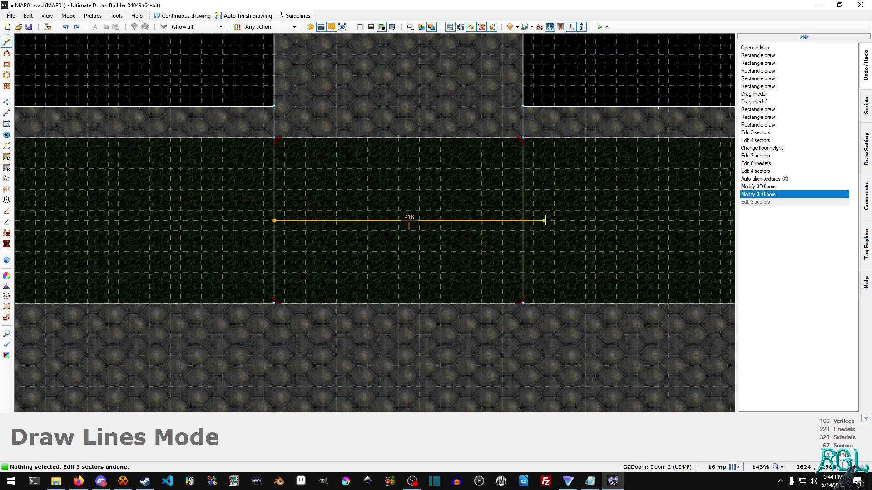
left_click(524, 221)
left_click(280, 222)
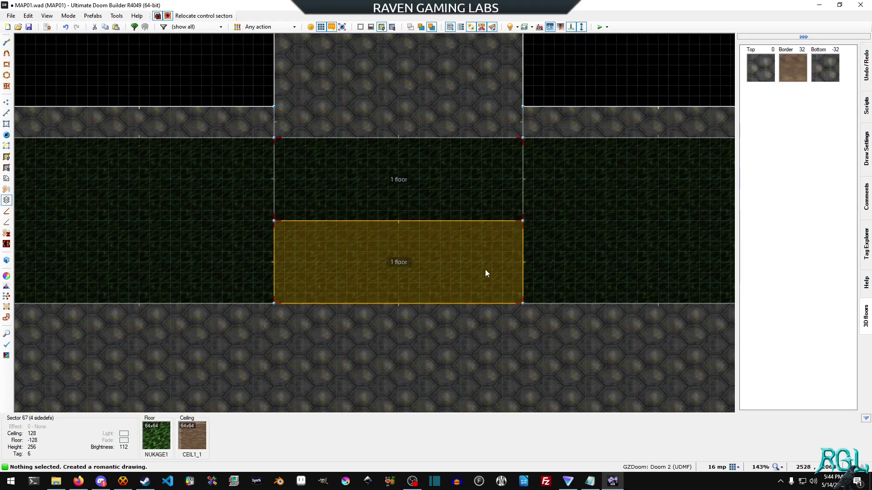
left_click(466, 204)
right_click(464, 230)
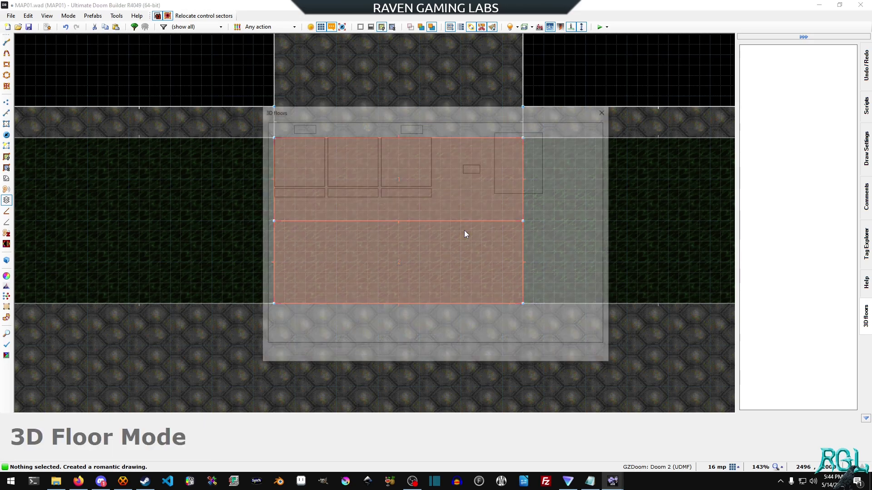
left_click(569, 155)
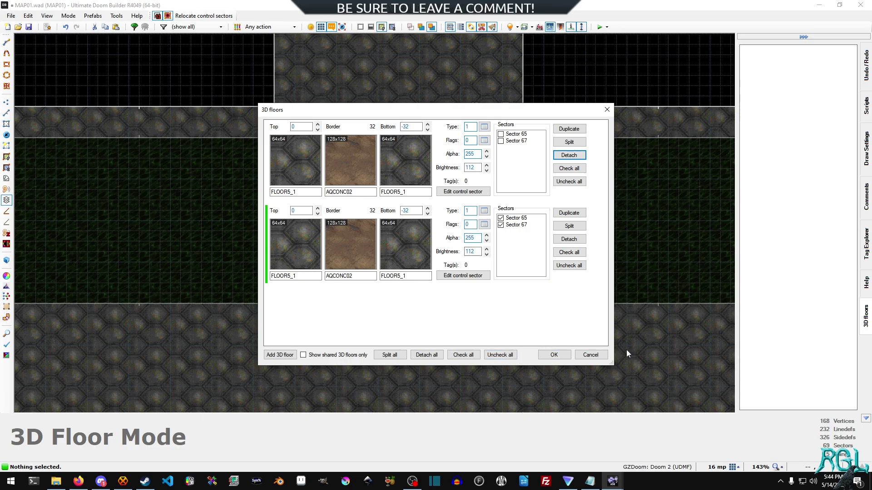
left_click(591, 355)
right_click(477, 231)
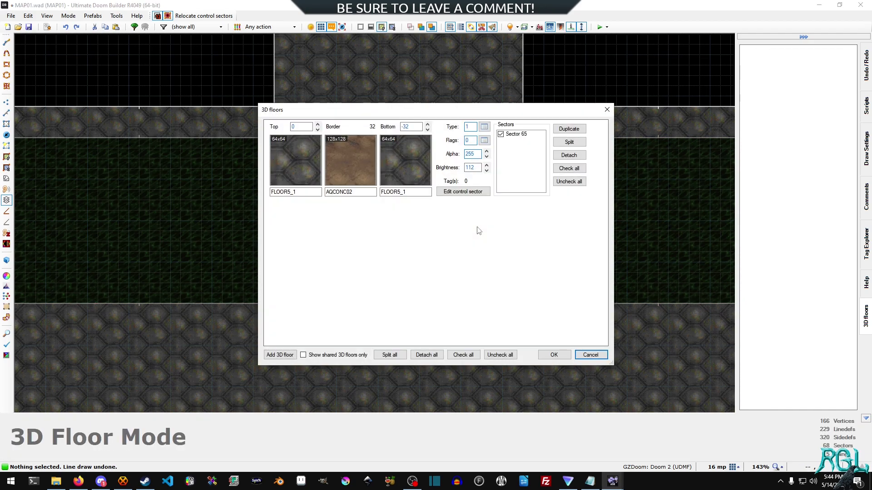
left_click(589, 355)
key("ctrl+y")
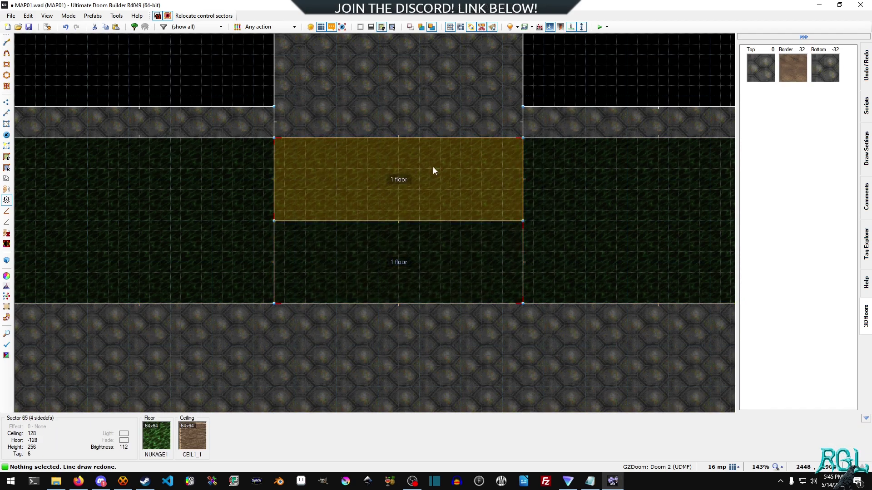
Step: Split the 3D floor shared by the two bridge halves into one per sector and apply it
left_click(433, 167)
right_click(520, 243)
left_click(563, 144)
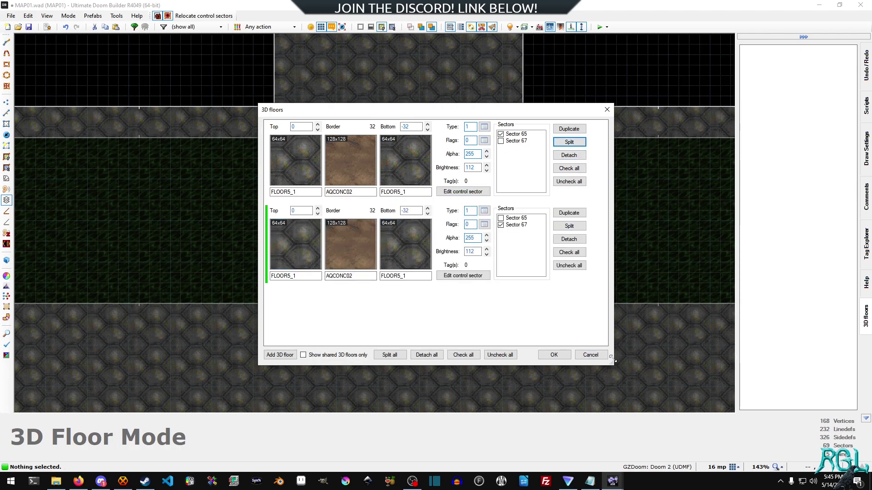
left_click(554, 354)
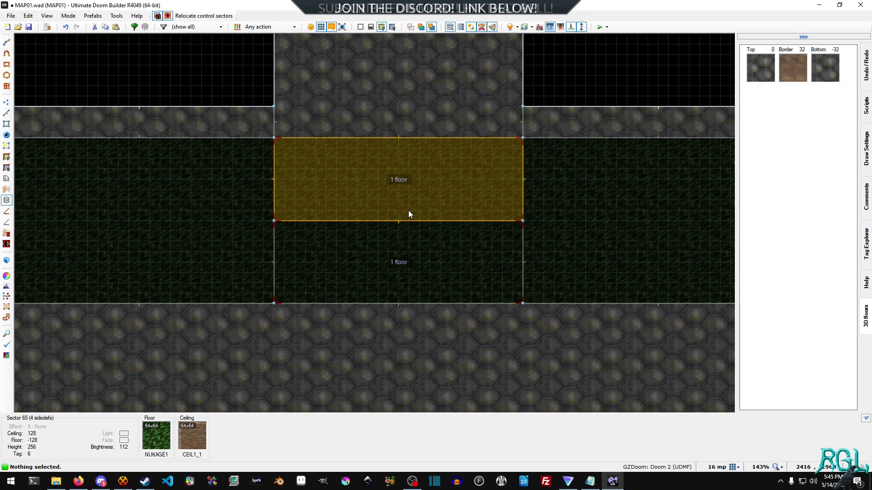
Step: Filter the flats for FLO, set the top of sector 67's 3D floor to FLOOR0_5, apply it and inspect the bridge in 3D
left_click(413, 285)
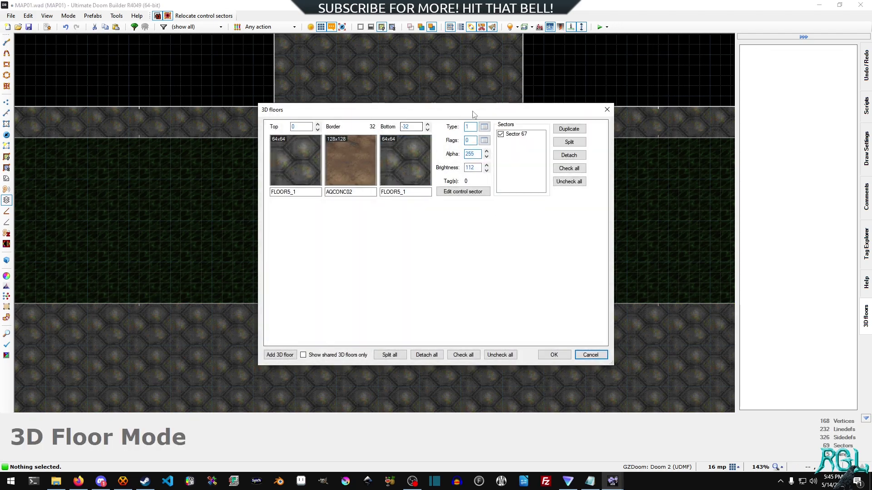
left_click(303, 169)
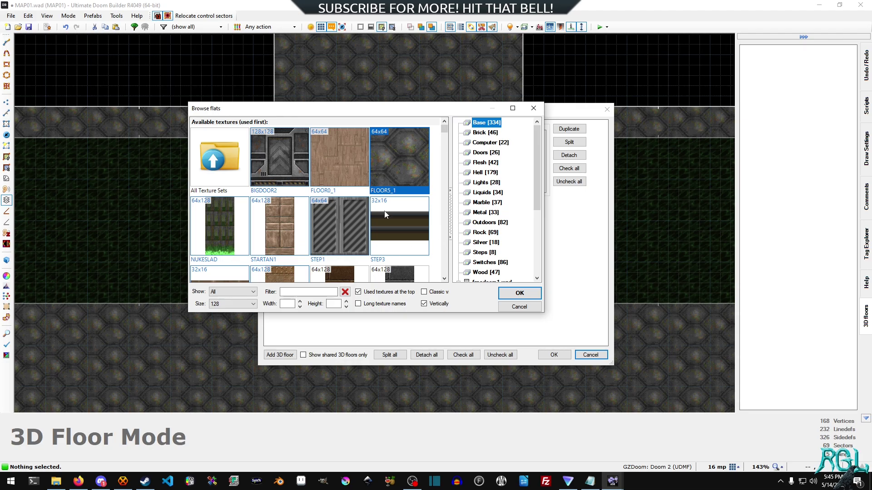
scroll(408, 236, "down", 5)
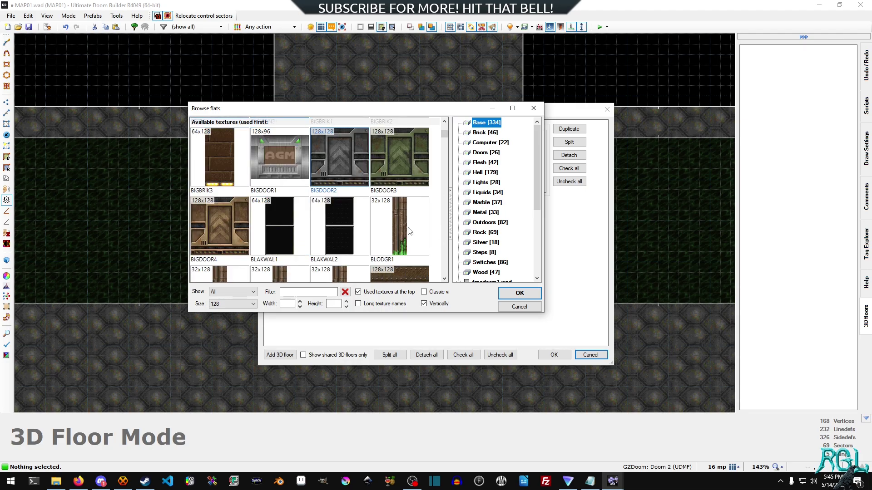
scroll(482, 214, "down", 2)
scroll(482, 214, "up", 2)
scroll(379, 223, "up", 5)
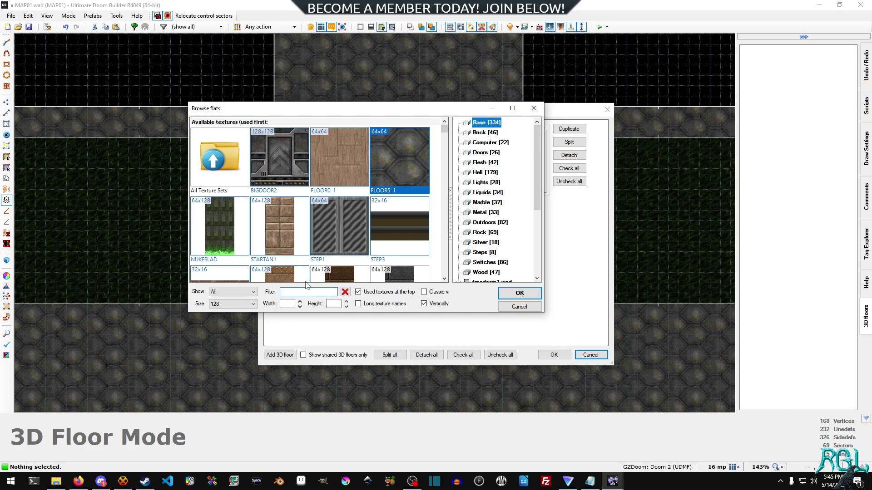
type("FLO")
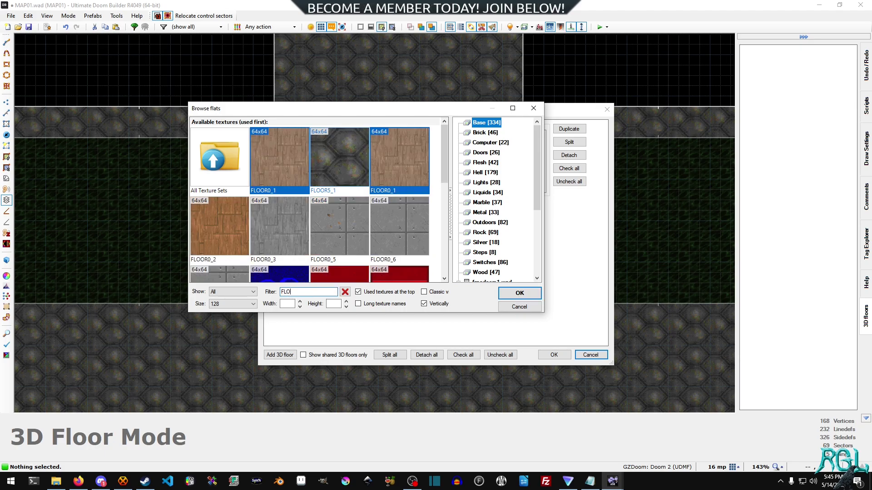
double_click(341, 239)
left_click(560, 357)
key("q")
key("s")
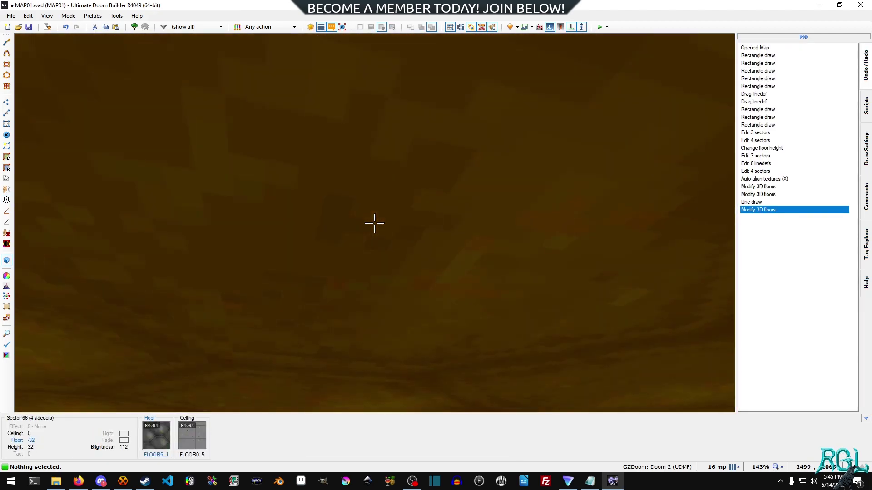
key("w")
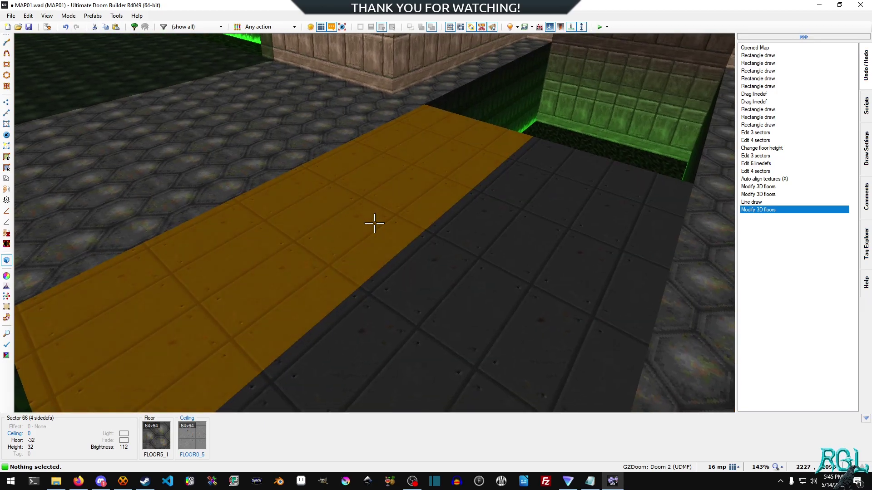
Step: Set the top flat of sector 65's 3D floor to FLOOR5_1, apply it and check the bridge surface in the 3D view
key("q")
right_click(427, 105)
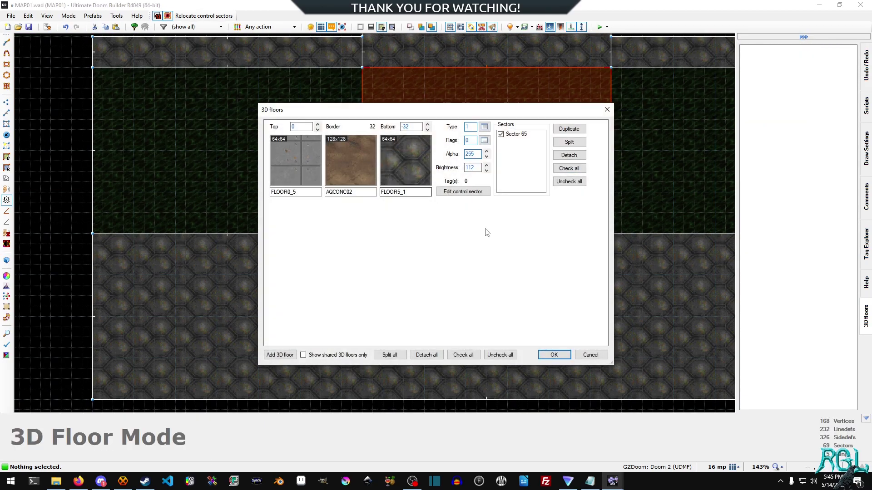
left_click(297, 164)
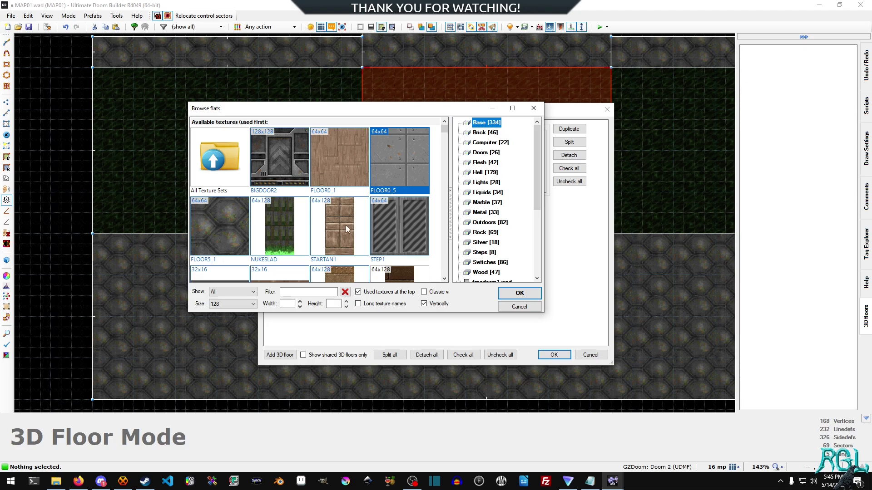
double_click(208, 227)
left_click(551, 353)
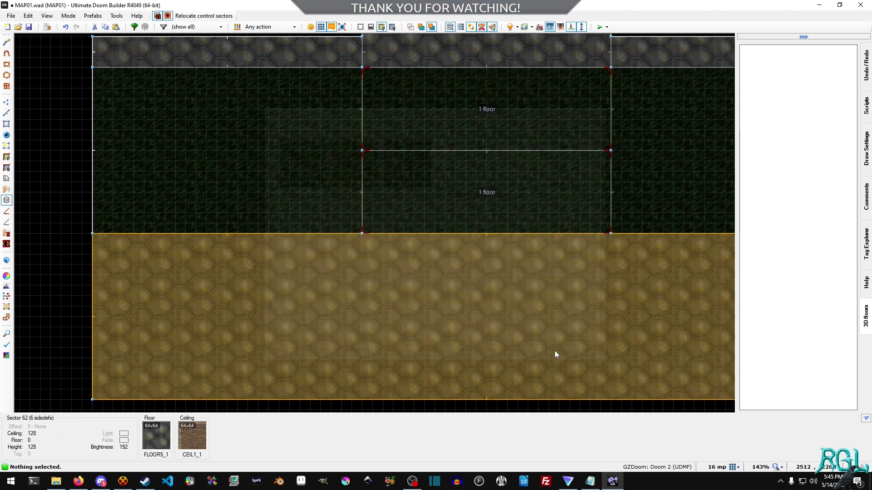
key("w")
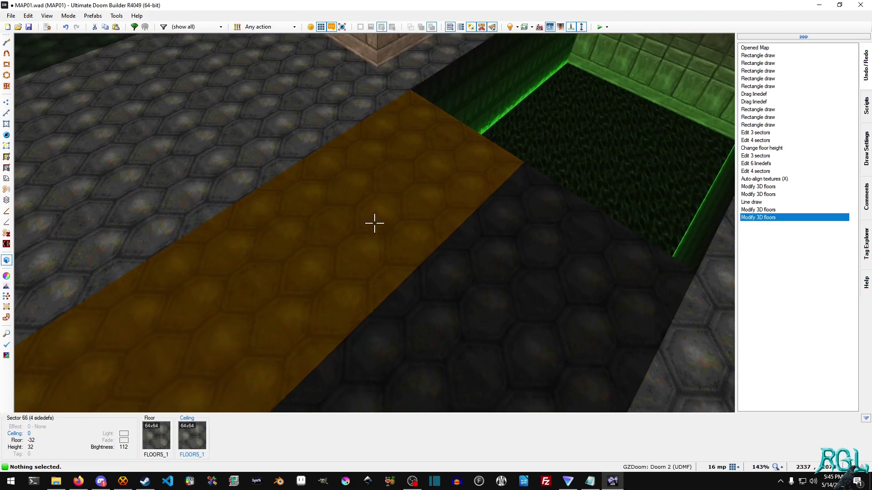
left_click(374, 223)
key("q")
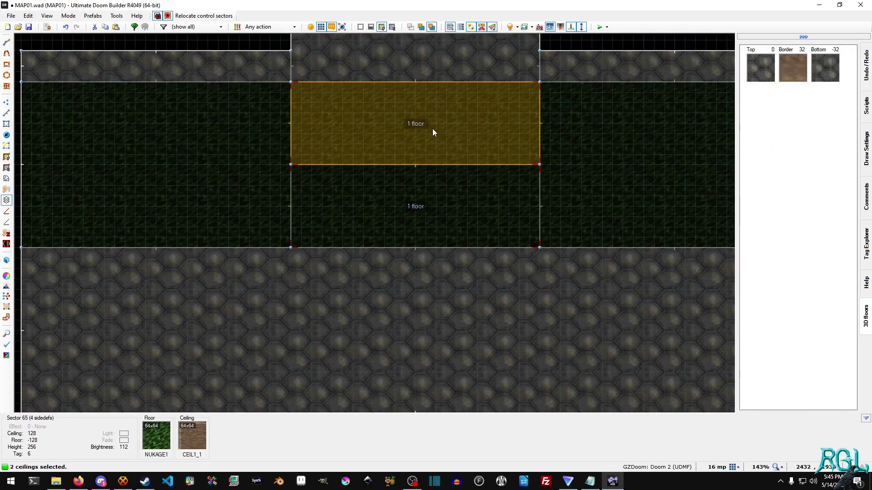
Step: Select both bridge halves, split their shared 3D floor into one per sector, and apply it
left_click(432, 128)
left_click(431, 185)
right_click(432, 185)
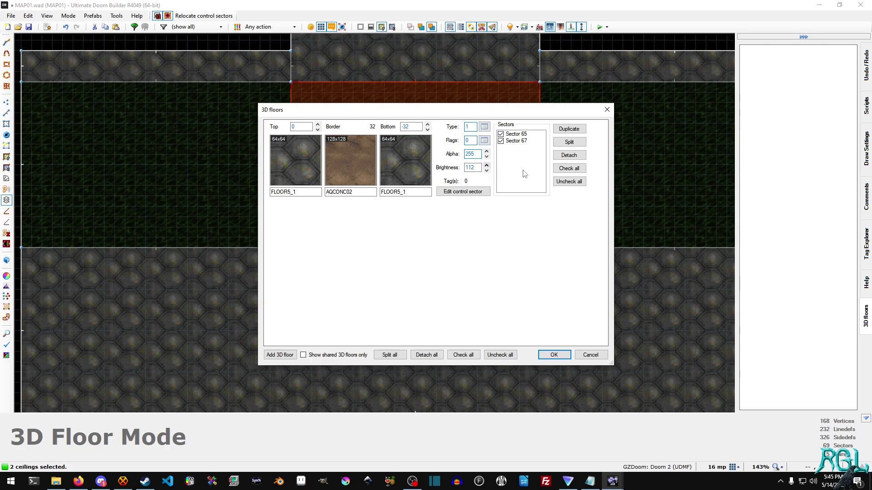
left_click(570, 142)
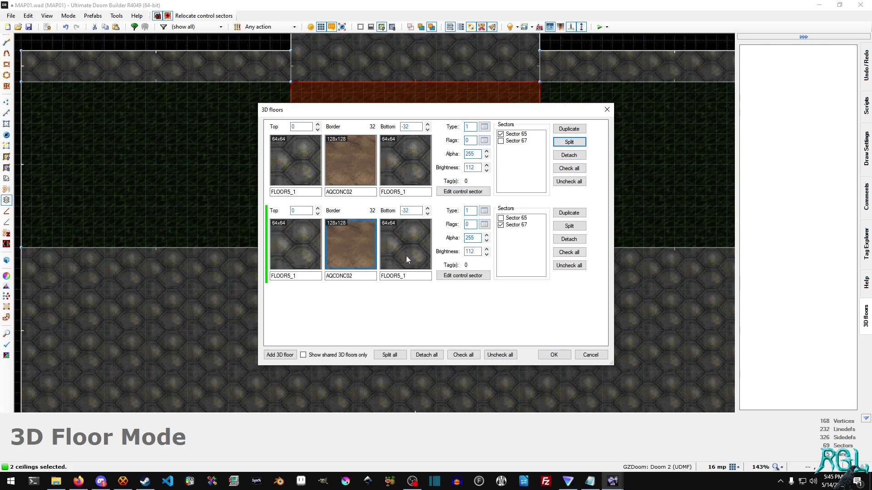
left_click(554, 355)
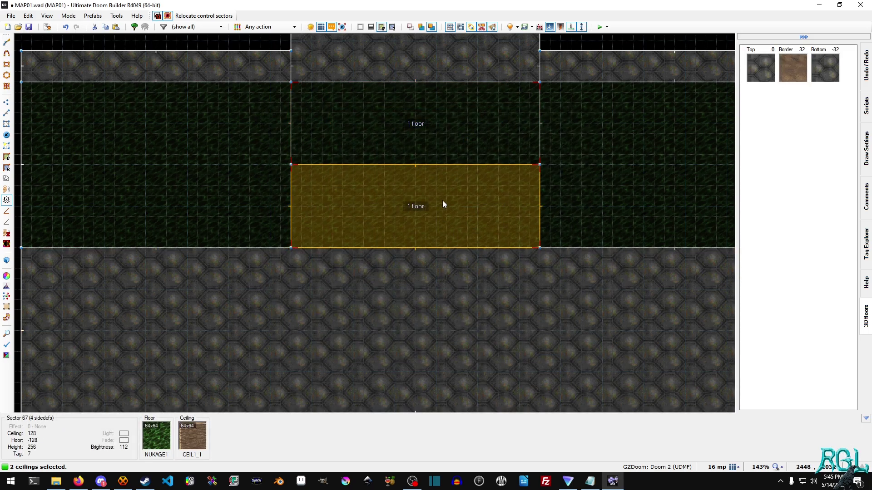
Step: Filter the flats for FL, set the top of sector 67's 3D floor to FLAT1, apply it and inspect the bridge in 3D
left_click(445, 181)
right_click(456, 198)
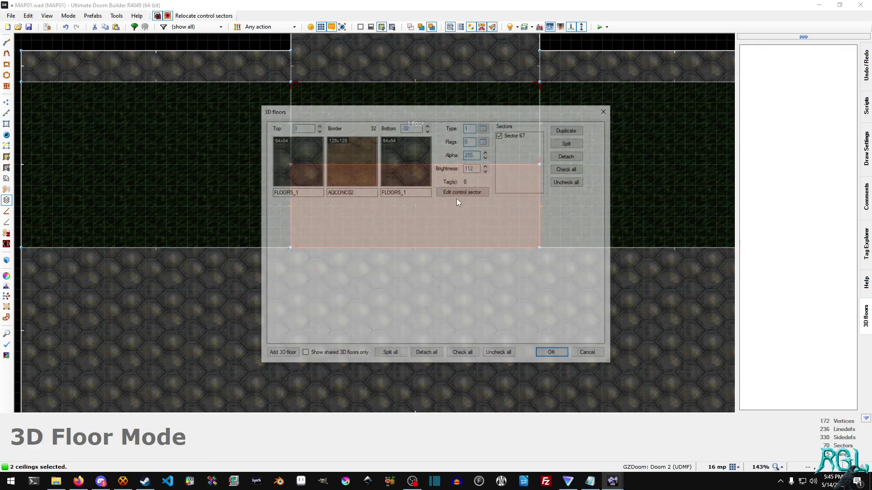
left_click(307, 170)
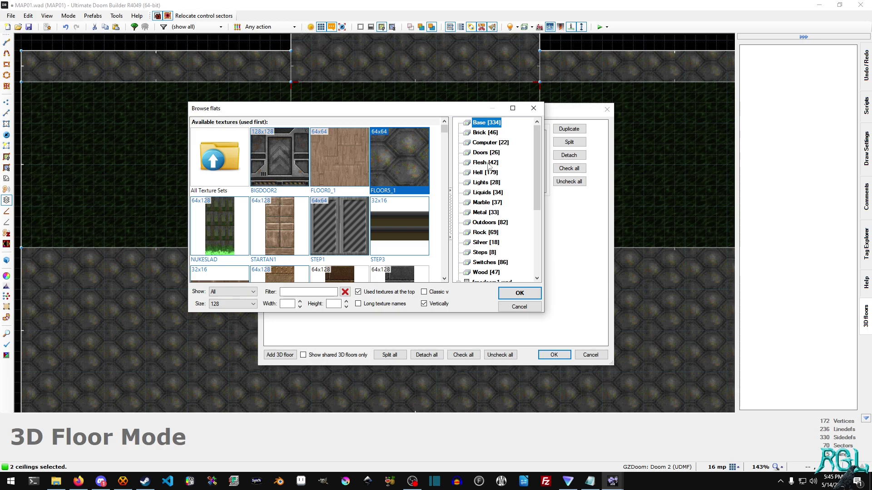
type("FL")
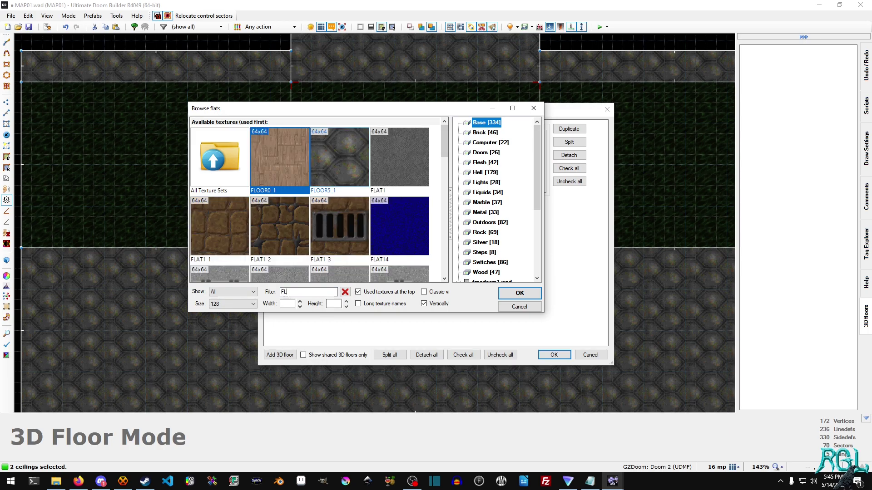
double_click(401, 160)
left_click(562, 355)
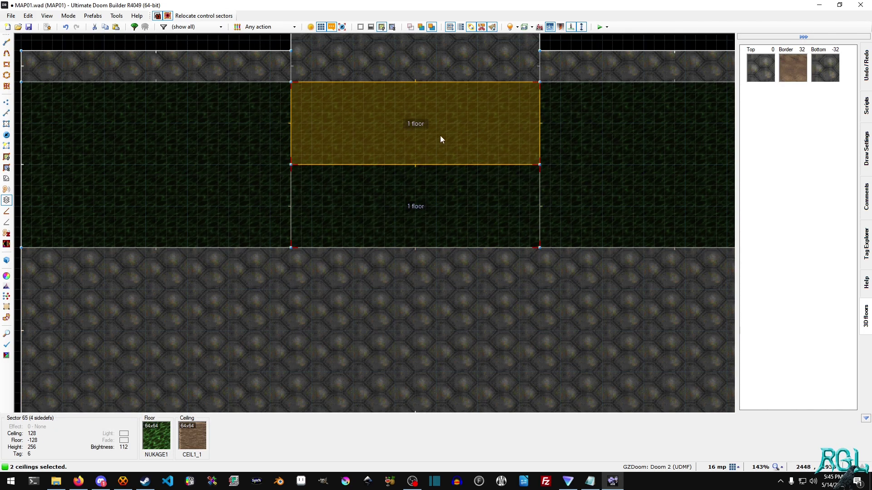
key("q")
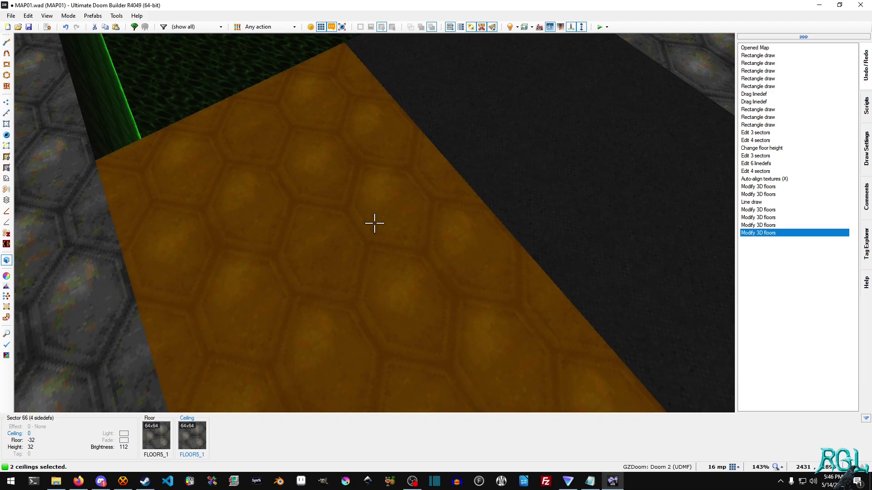
key("w")
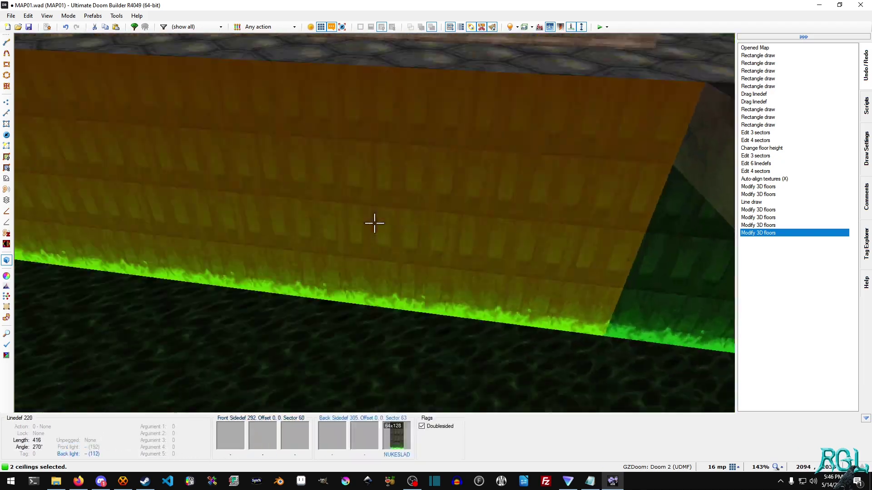
Step: Select the four nukage pit sectors, including both bridge halves, and set their brightness to 192
key("q")
left_click(312, 224)
left_click(567, 161)
left_click(595, 213)
left_click(715, 207)
right_click(669, 229)
left_click(605, 113)
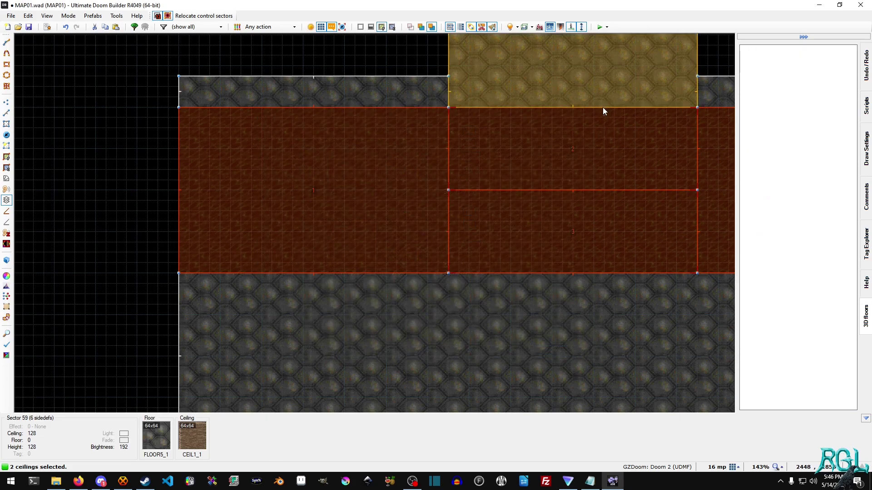
key("s")
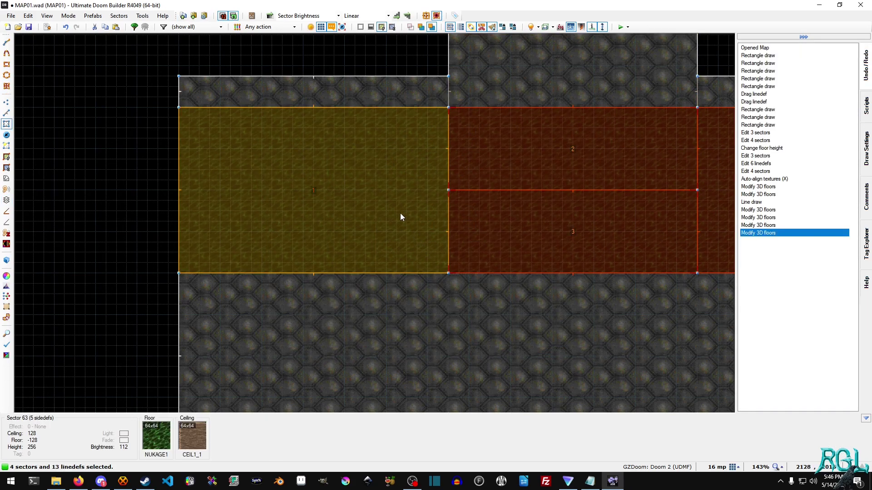
right_click(402, 214)
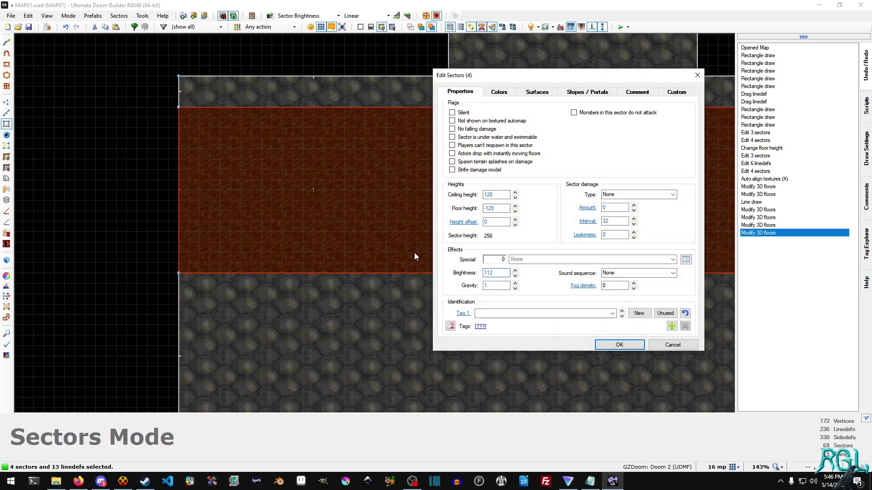
type("192")
key("Delete")
key("Return")
Step: In the 3D view, lower the tops of both bridge halves to -8 and raise them back to 0
key("q")
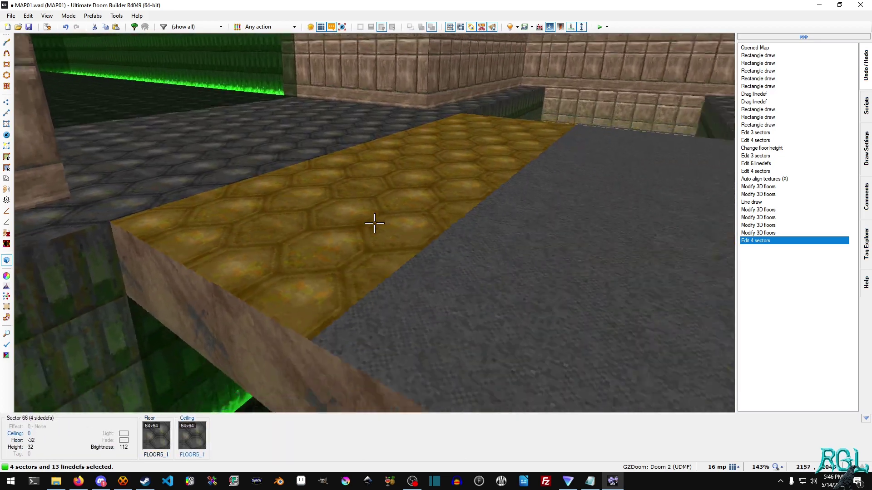
scroll(375, 223, "up", 2)
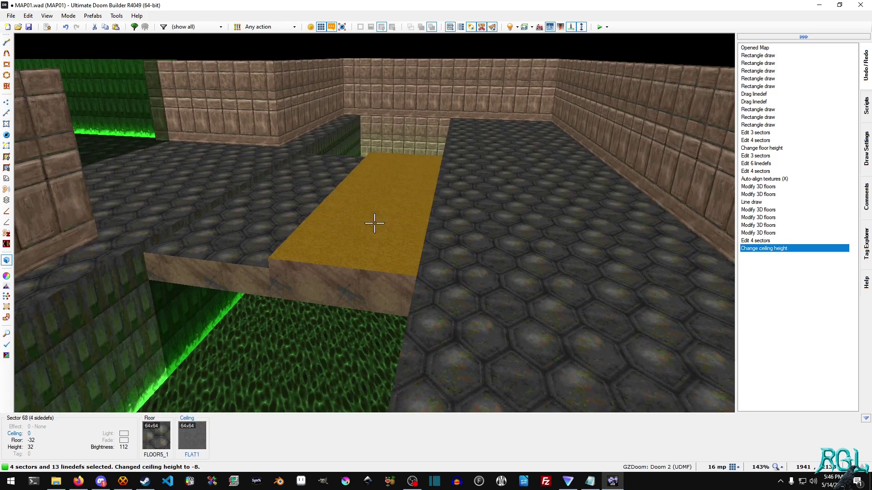
scroll(374, 223, "down", 1)
key("w")
key("s")
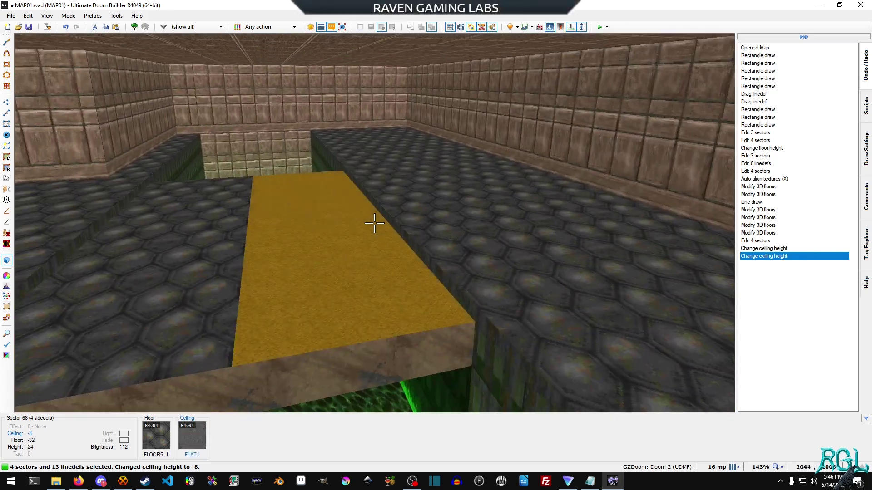
scroll(375, 223, "up", 1)
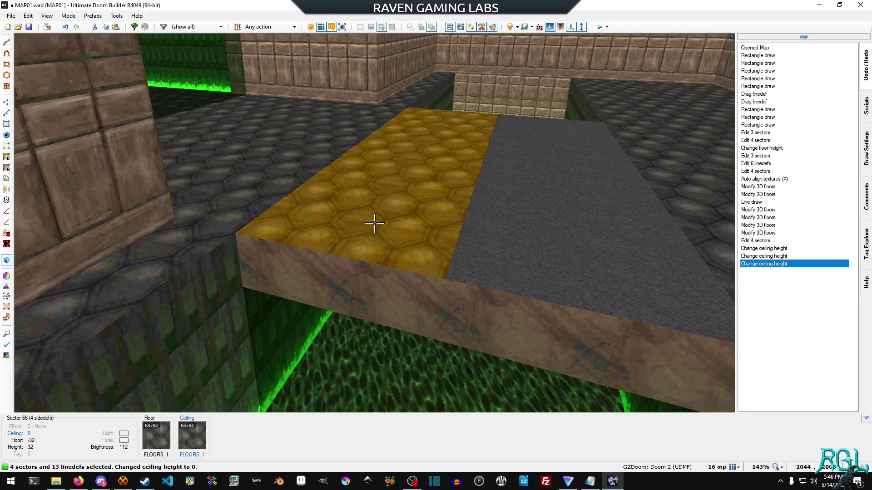
Step: Look over the corridor in 3D and test the map in game, walking over the bridge and through the nukage pit beneath it
key("w")
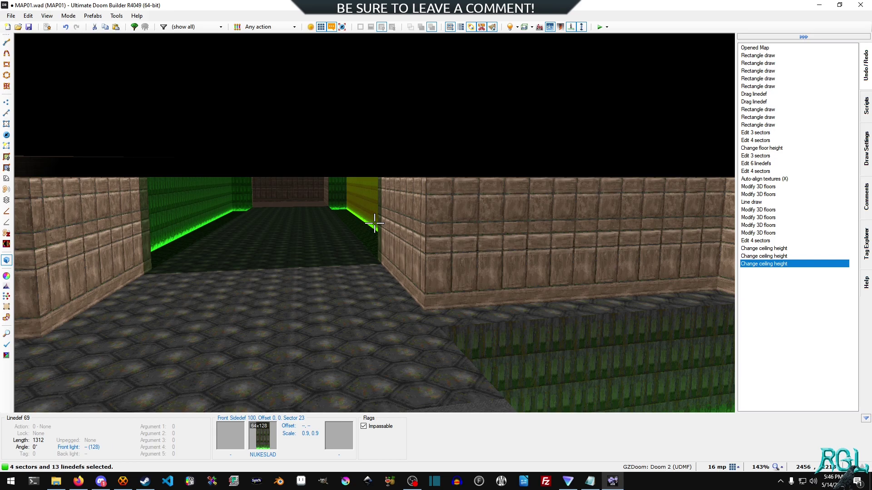
key("e")
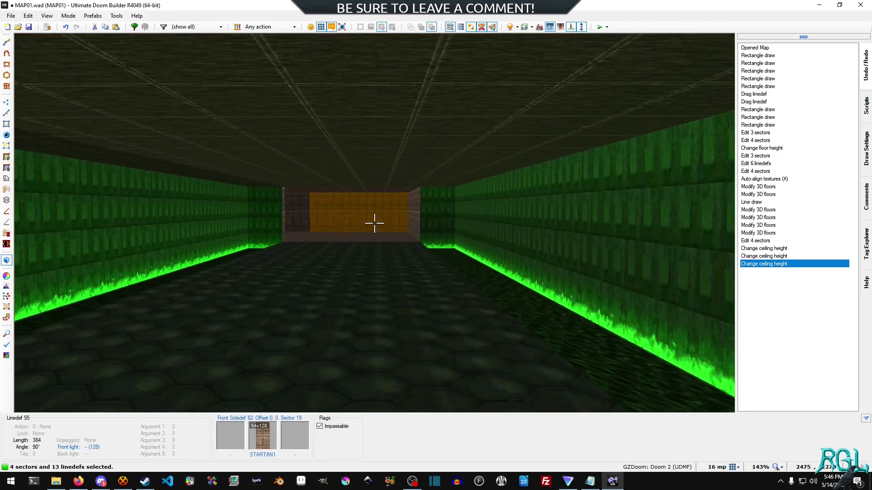
key("q")
left_click(620, 28)
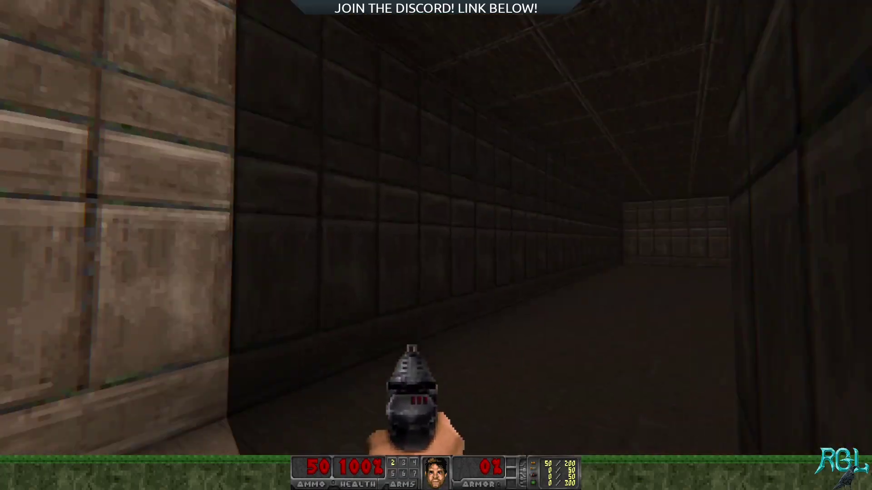
key("w")
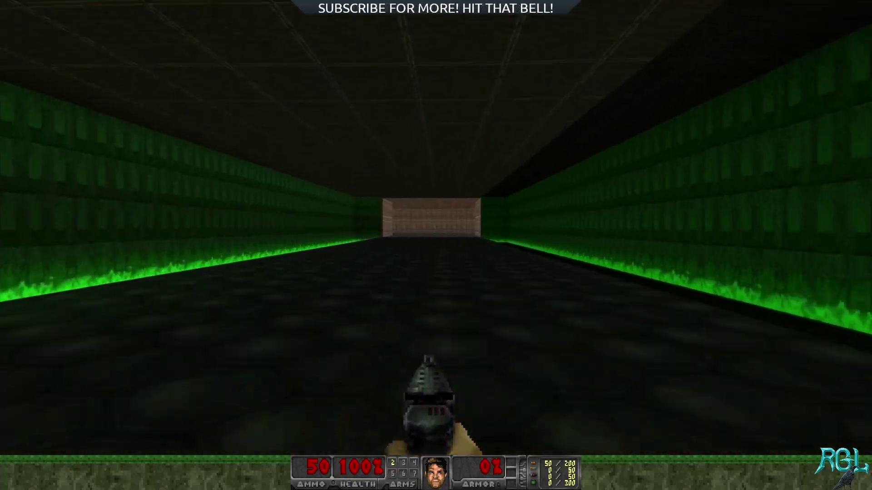
key("w")
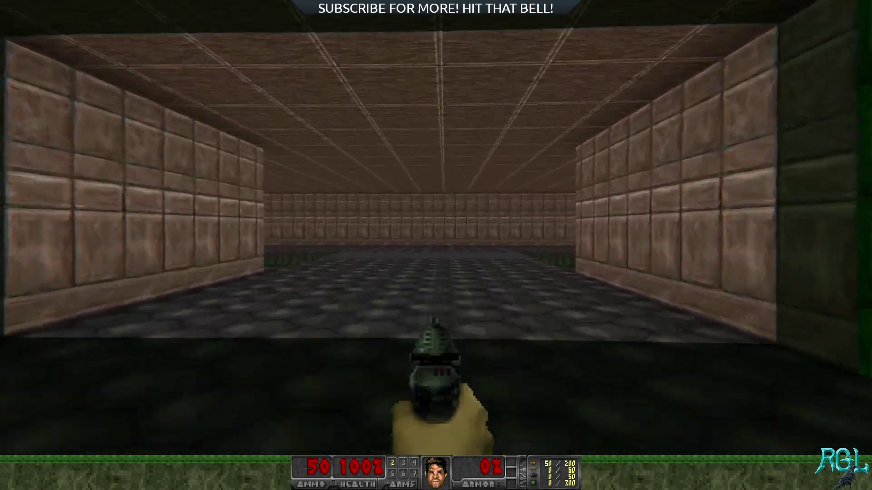
key("w")
left_click(436, 246)
key("s")
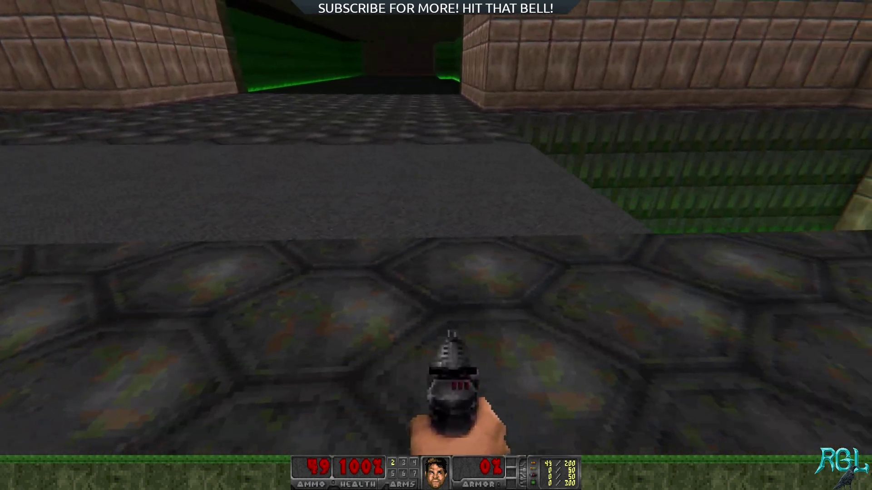
key("w")
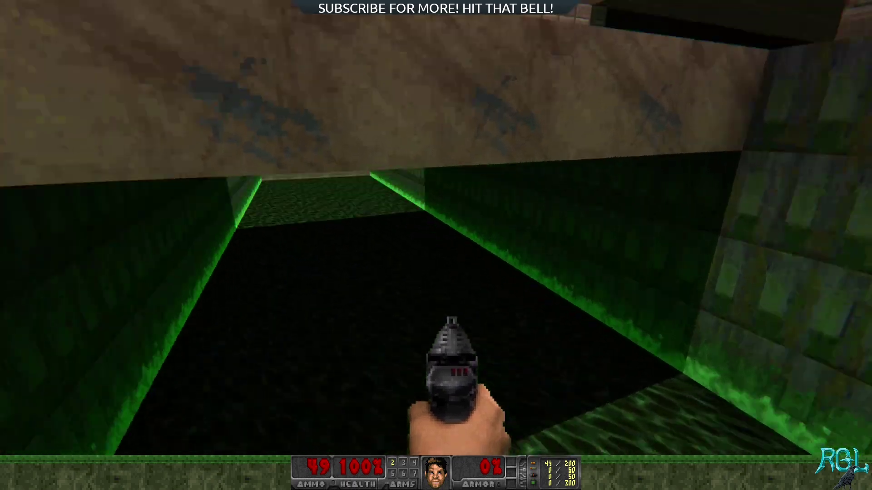
key("w")
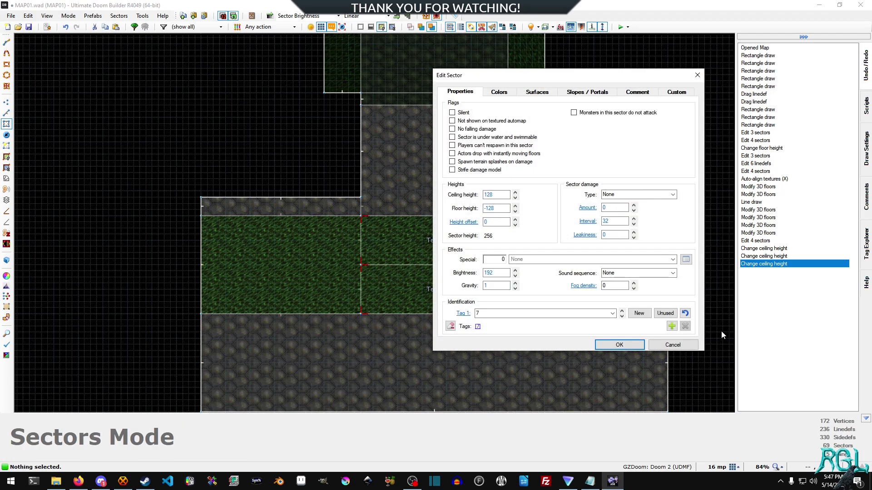
Step: Review the tag and properties of the lower bridge half's sector and close them without changes
left_click(673, 344)
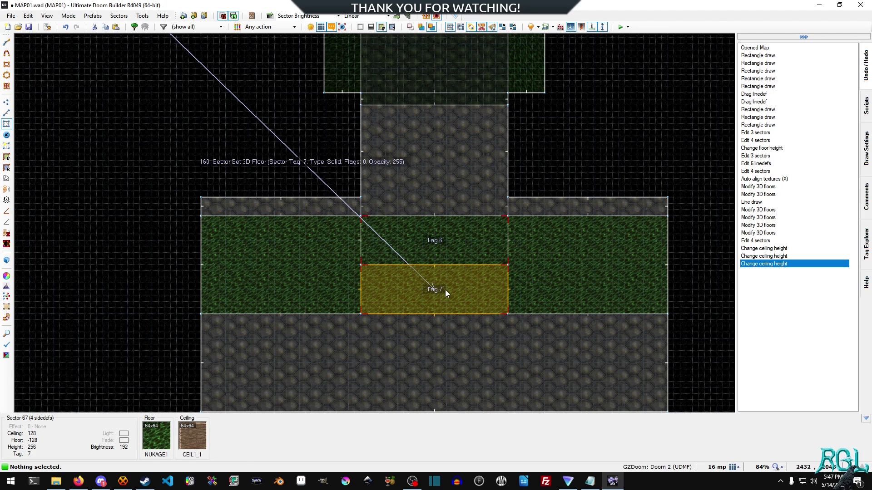